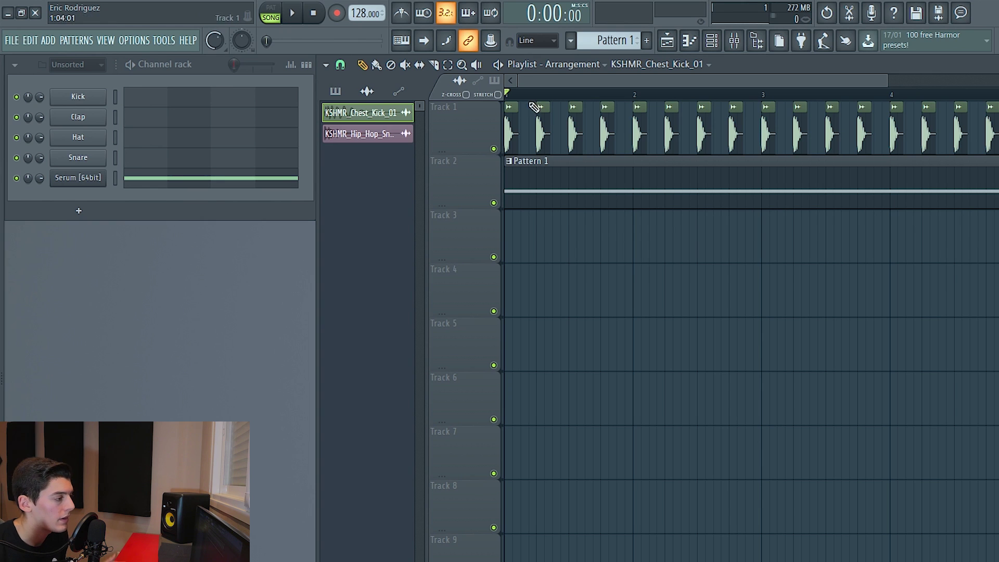
Audition the Track 1 kick clips alone, Pattern 1 alone, and the two together
scroll(522, 97, up, 2)
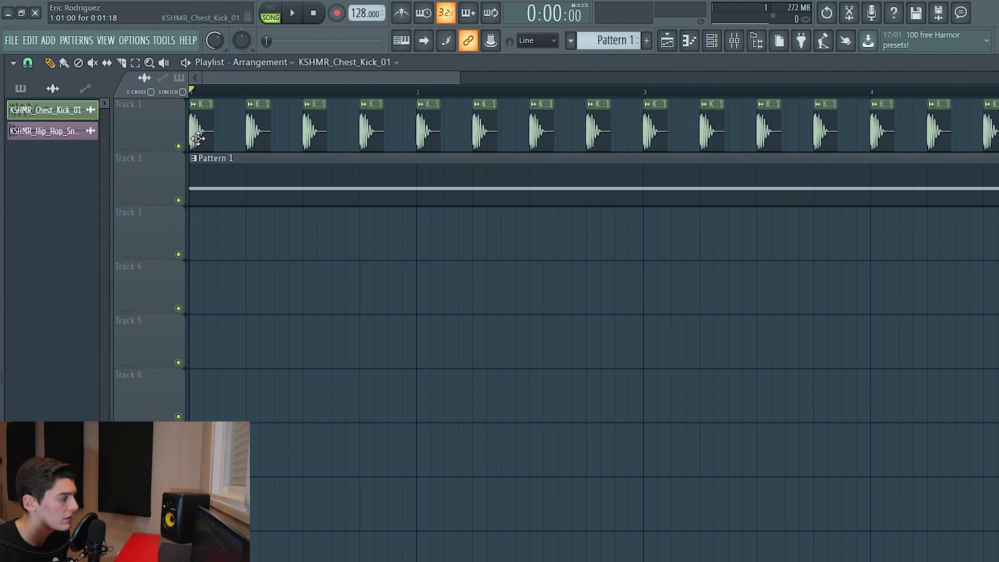
key(space)
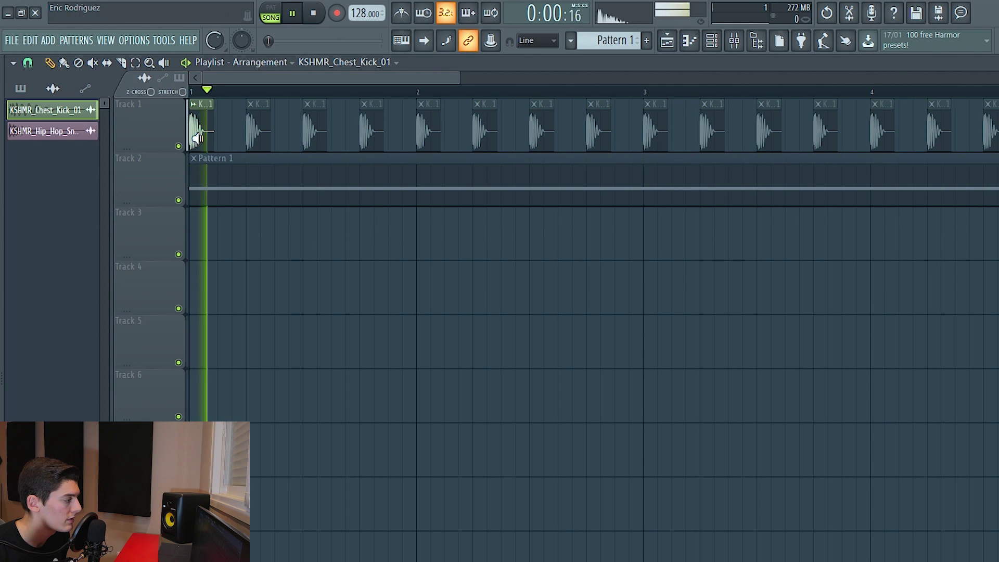
key(space)
key(space)
key(space)
click(208, 192)
key(space)
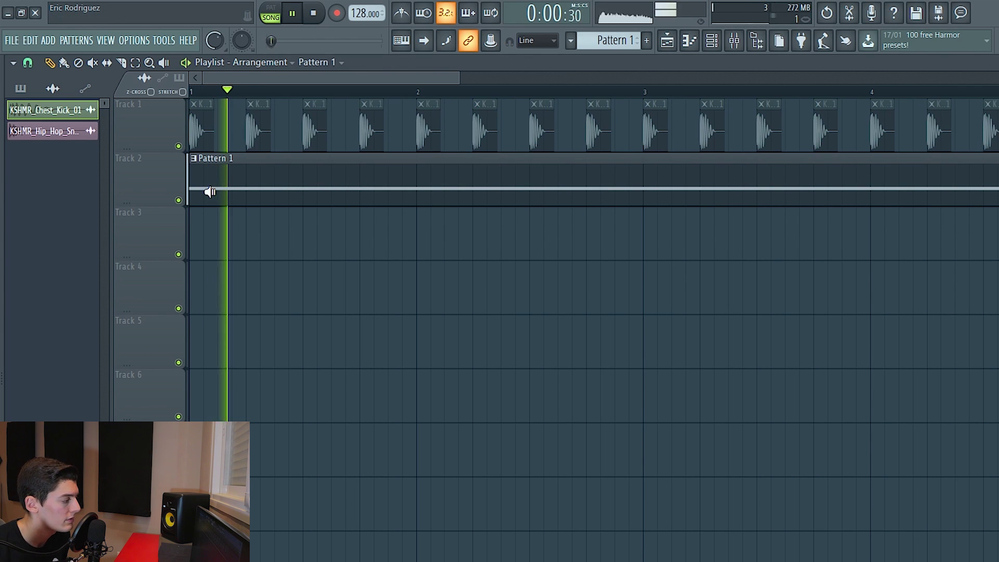
key(space)
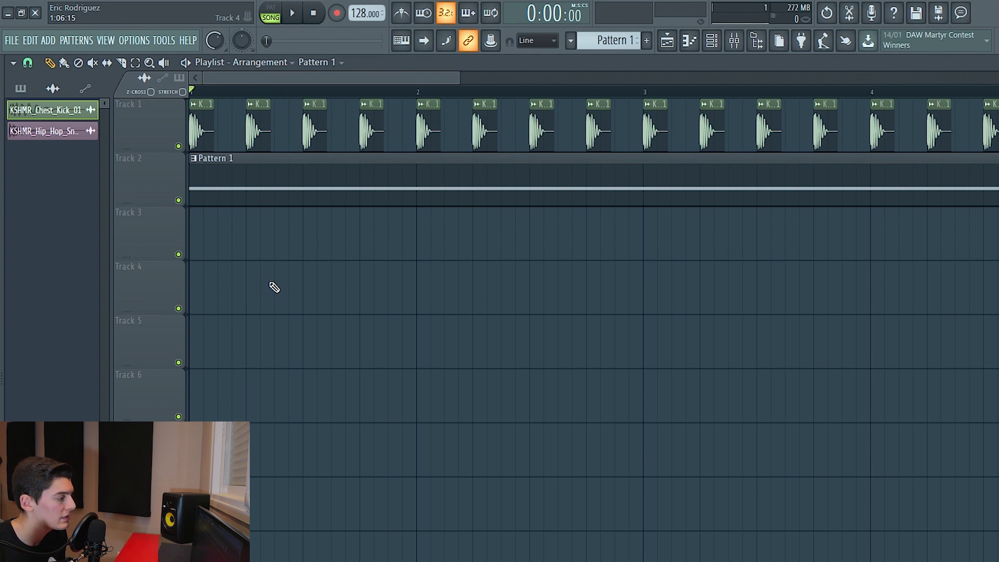
key(space)
key(space)
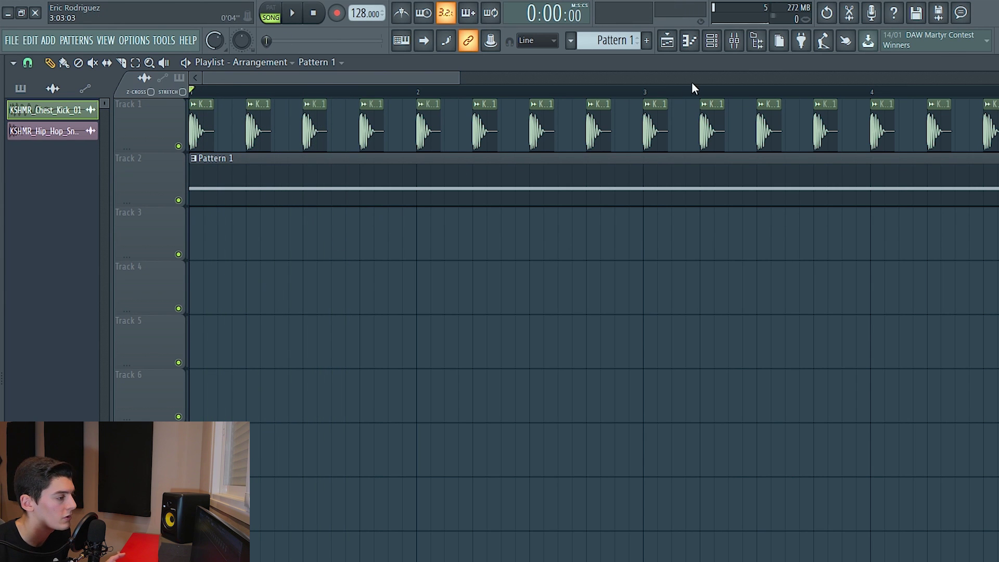
Load Kickstart into slot 2 of the Serum mixer track, move its window clear and audition the sidechained bass
click(734, 40)
click(235, 389)
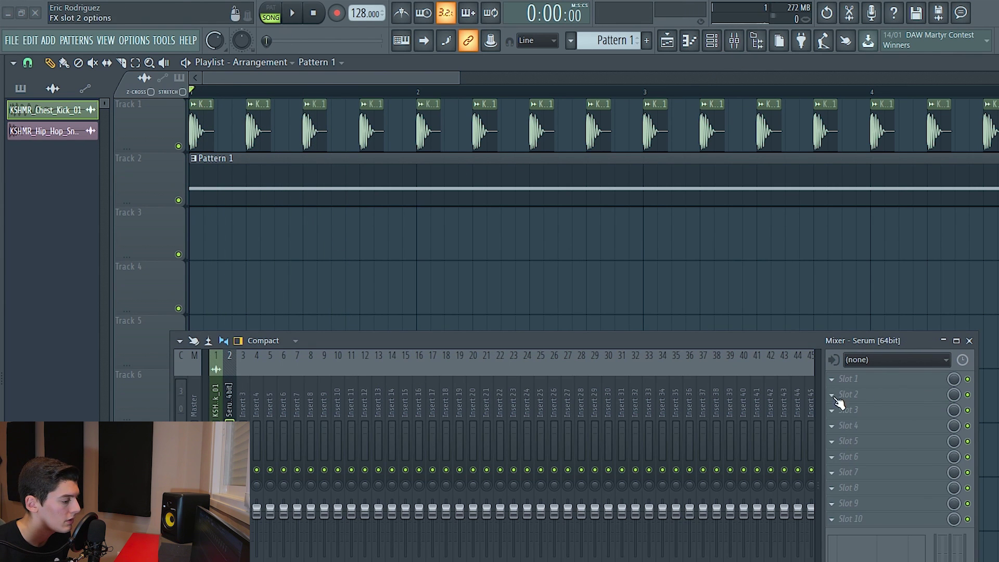
click(858, 395)
mouse_move(858, 401)
click(616, 124)
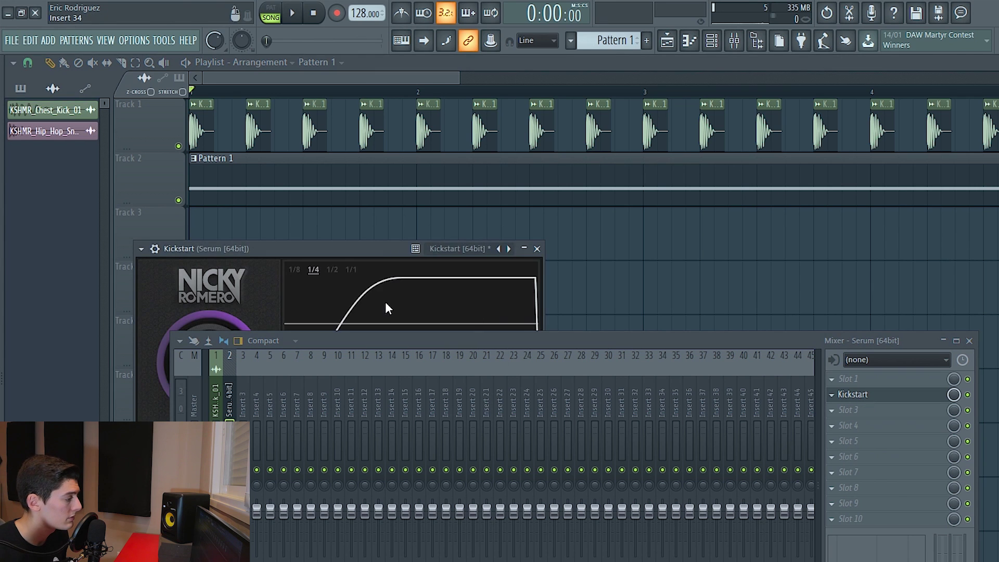
drag(375, 243, 800, 182)
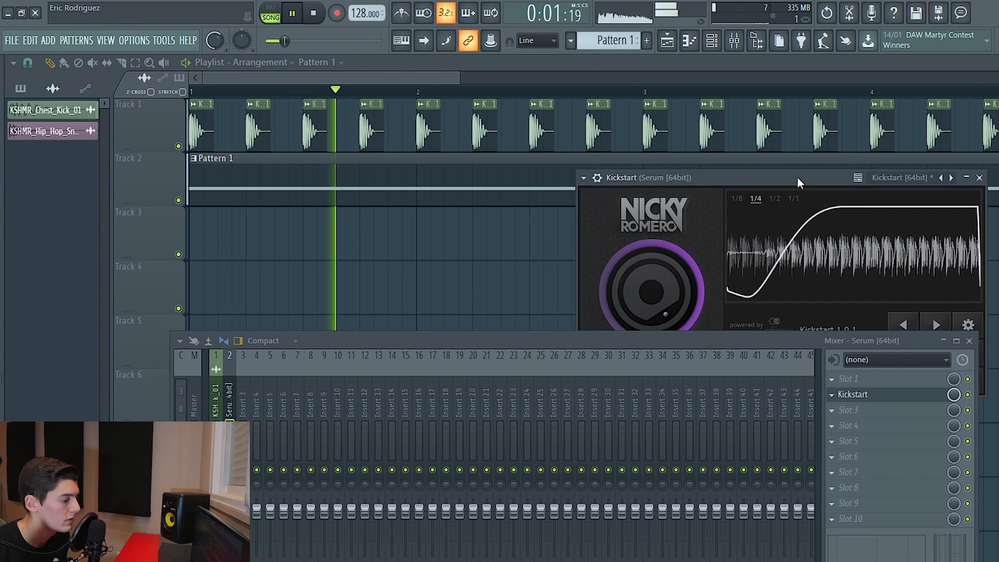
key(space)
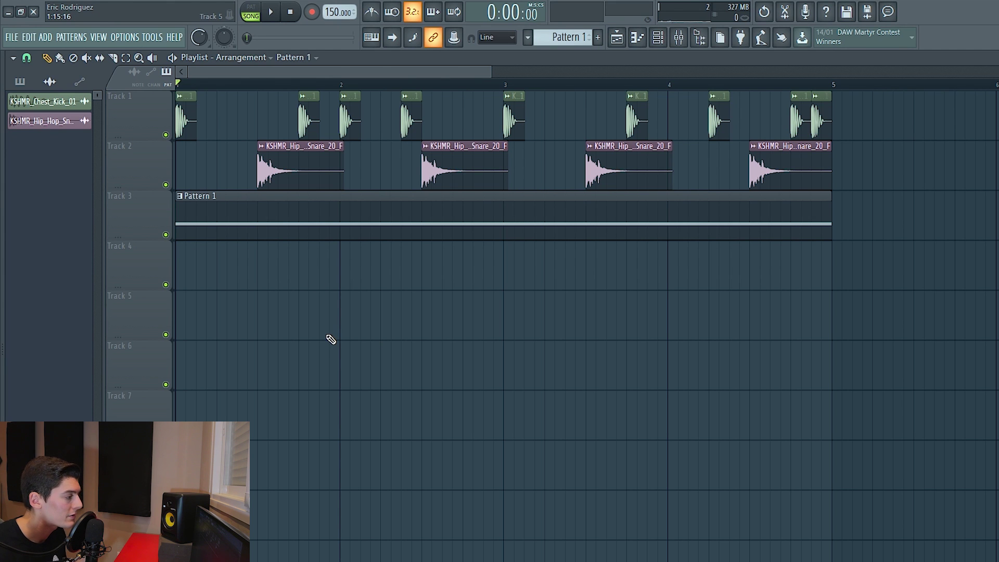
Mute Track 3 with the bass pattern and play back only the kick and snare rhythm
click(166, 235)
key(space)
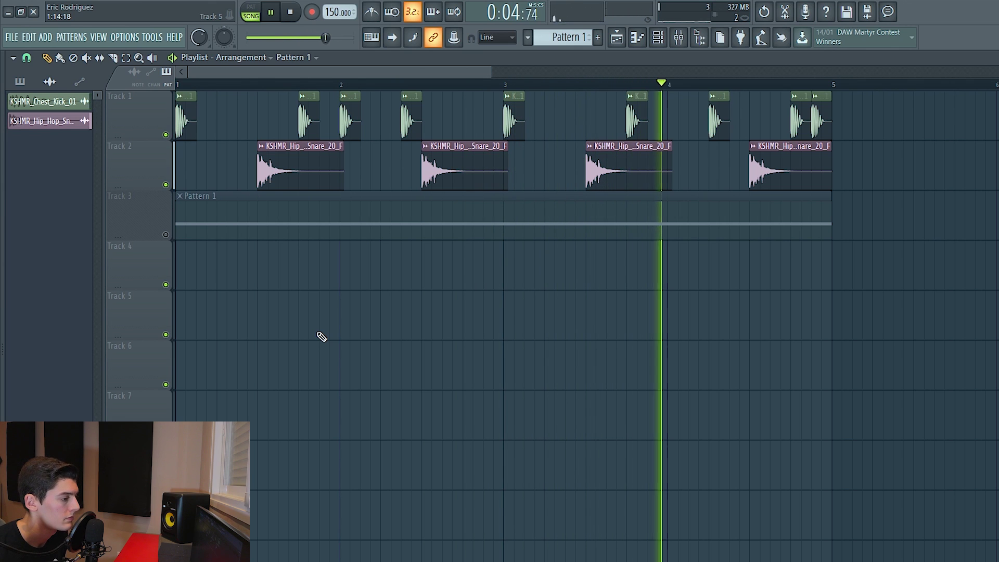
key(space)
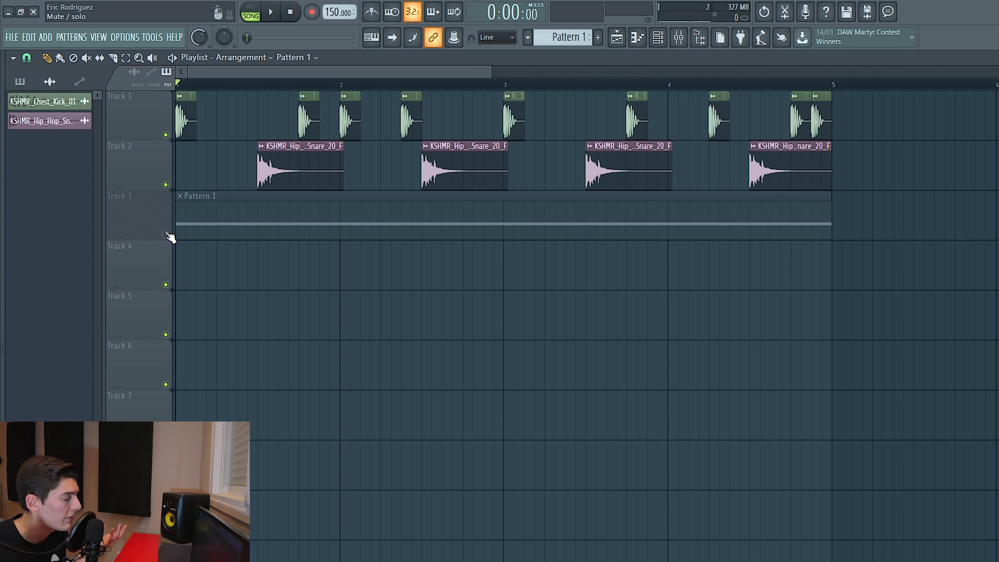
Inspect Kickstart on the Serum mixer track against the offbeat kick in bar 2, and play the arrangement with the bass
click(699, 37)
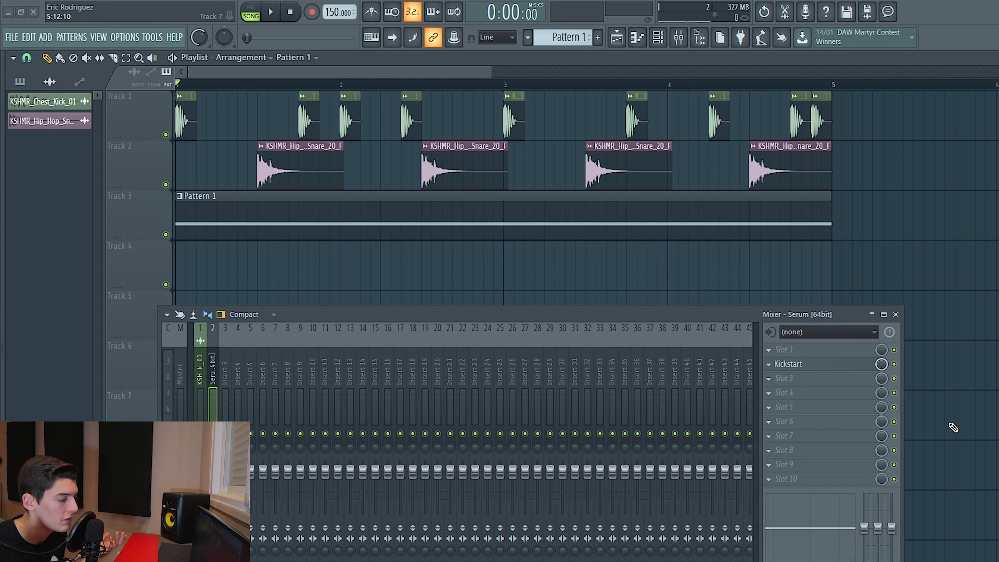
click(809, 369)
drag(706, 313, 711, 368)
drag(716, 170, 779, 127)
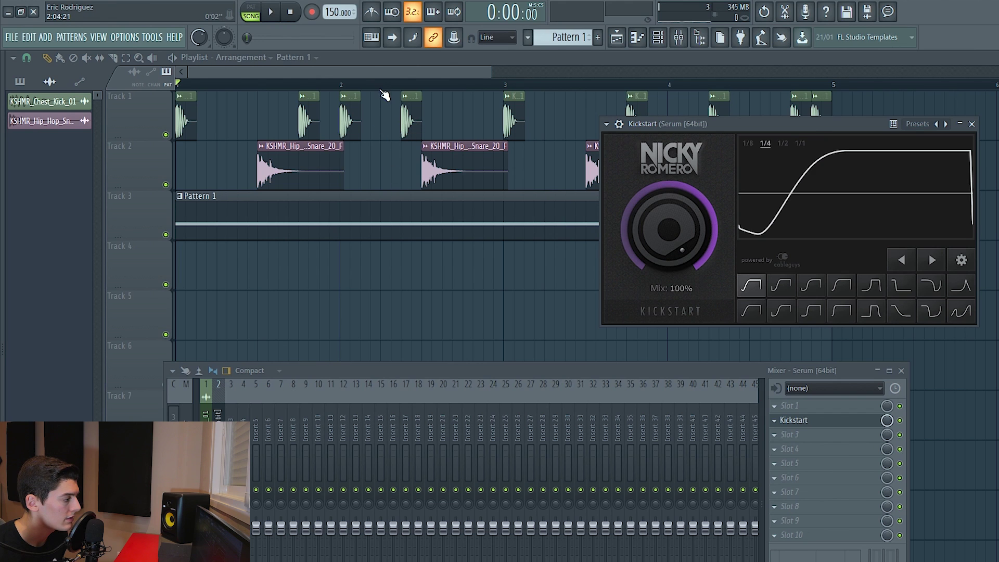
drag(382, 86, 418, 87)
click(407, 289)
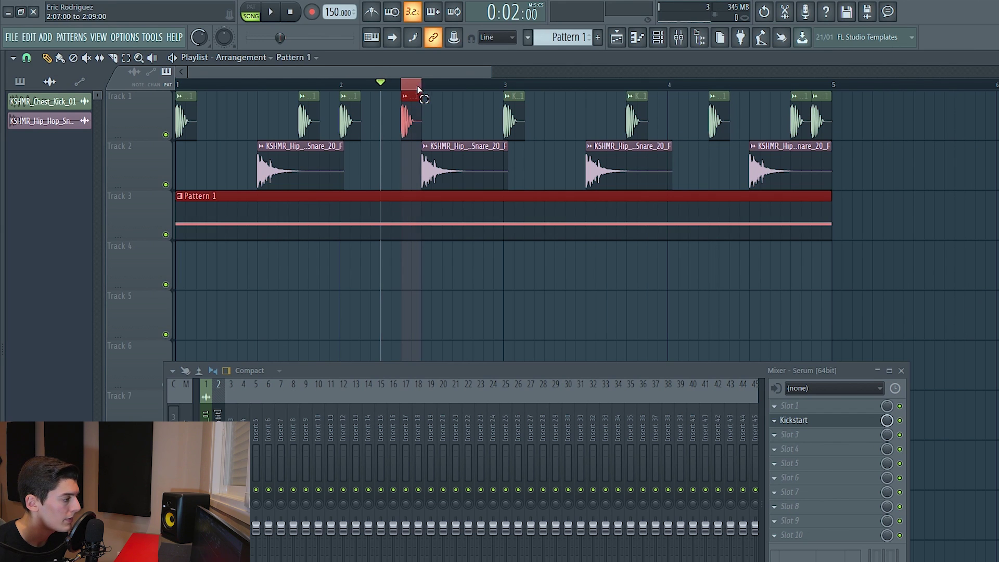
click(792, 421)
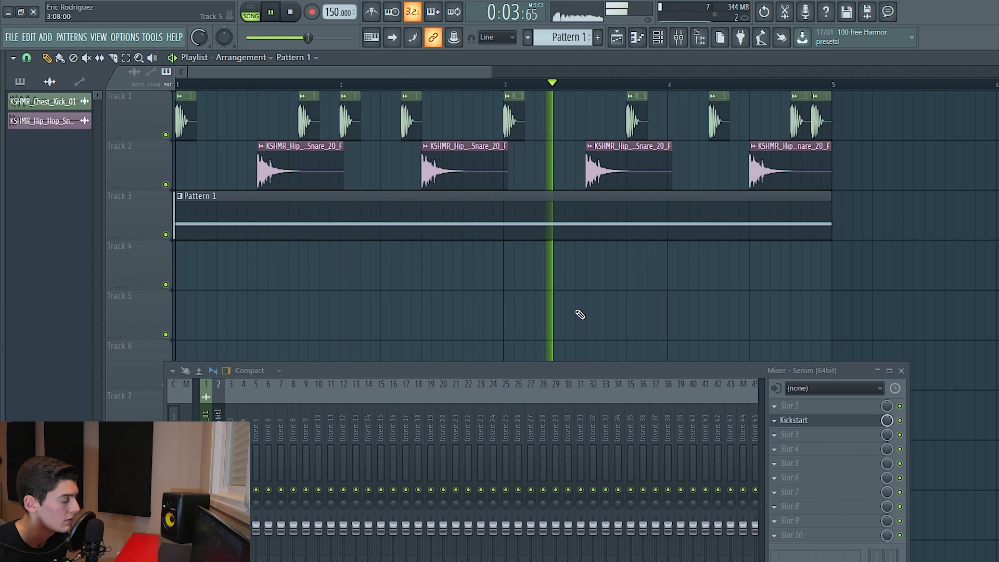
key(space)
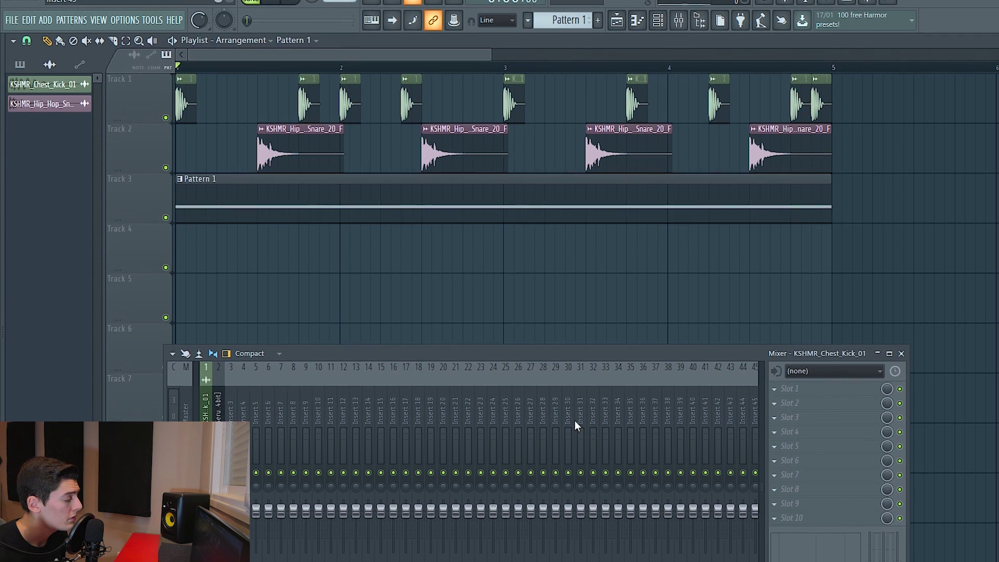
Load Fruity Peak Controller in slot 4 of the kick's mixer track and Fruity Balance in slot 4 of the Serum track, windows side by side
click(801, 415)
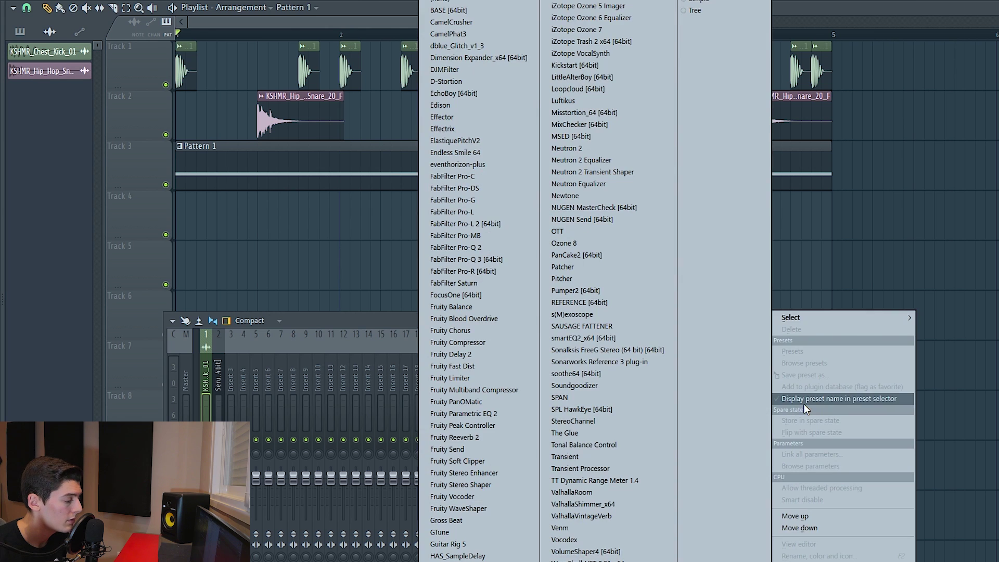
click(503, 425)
click(219, 379)
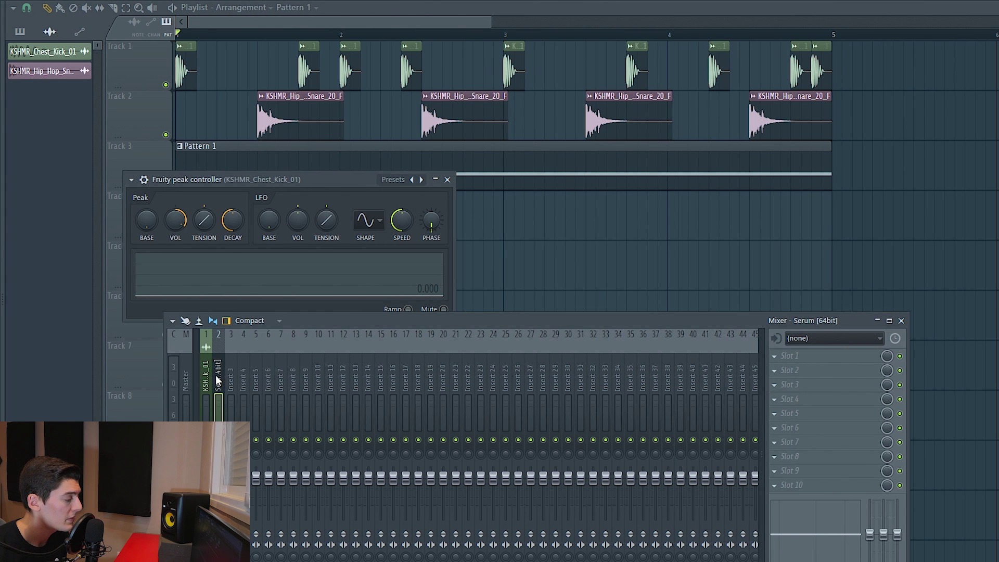
click(850, 404)
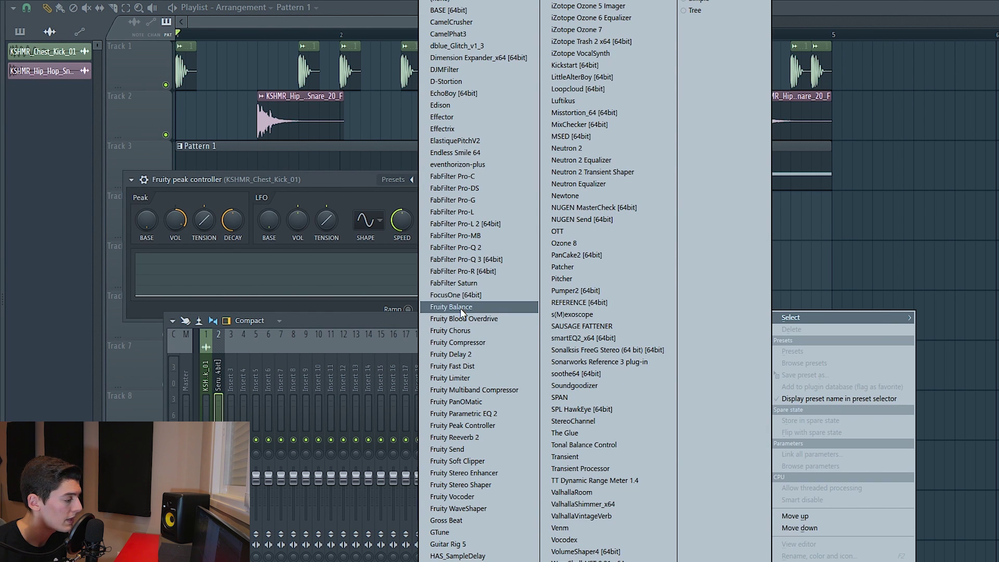
click(463, 295)
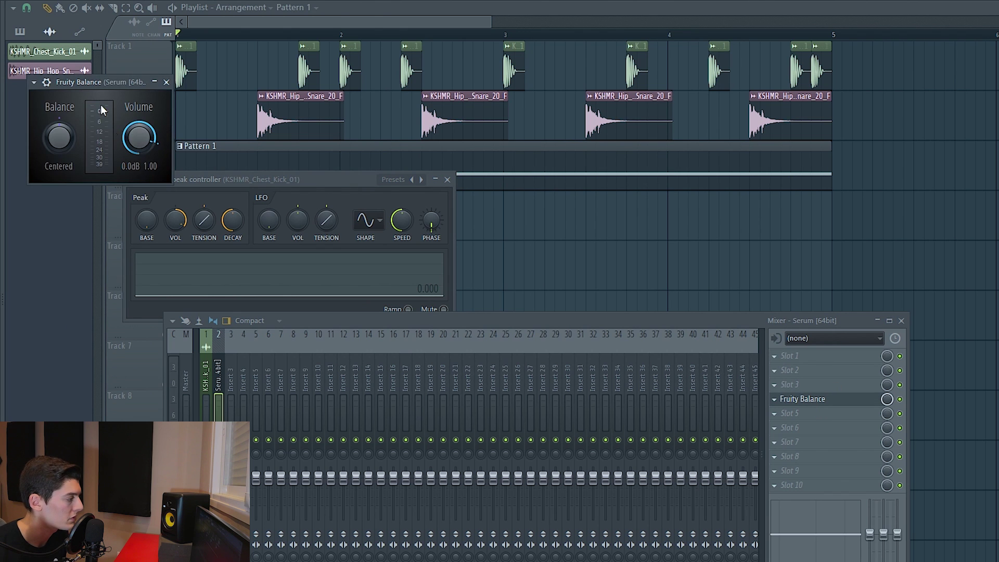
drag(46, 87, 636, 141)
drag(332, 183, 467, 133)
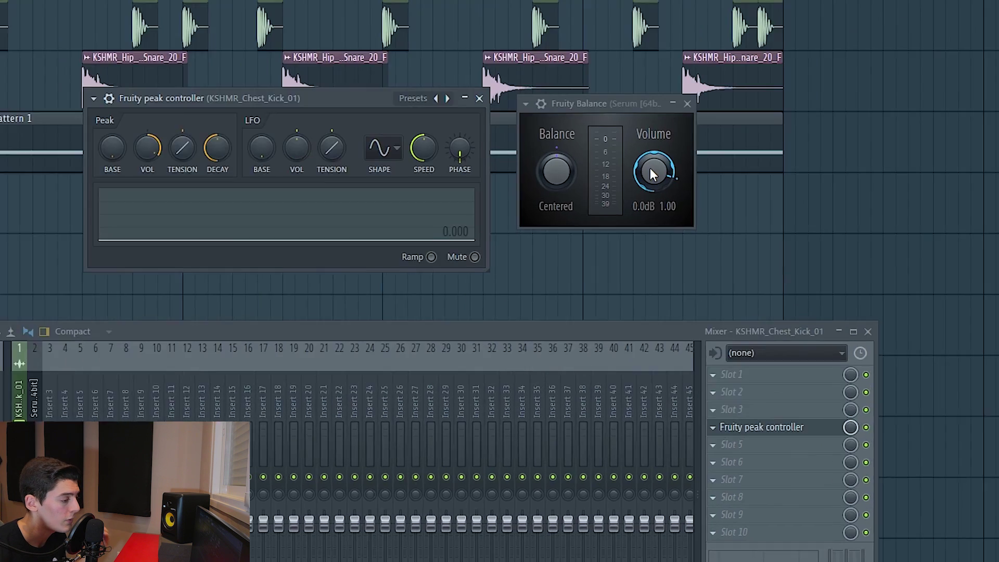
Link Fruity Balance's Volume to the internal controller Peak ctrl - Peak with the mapping formula 1-Input
right_click(734, 183)
click(439, 309)
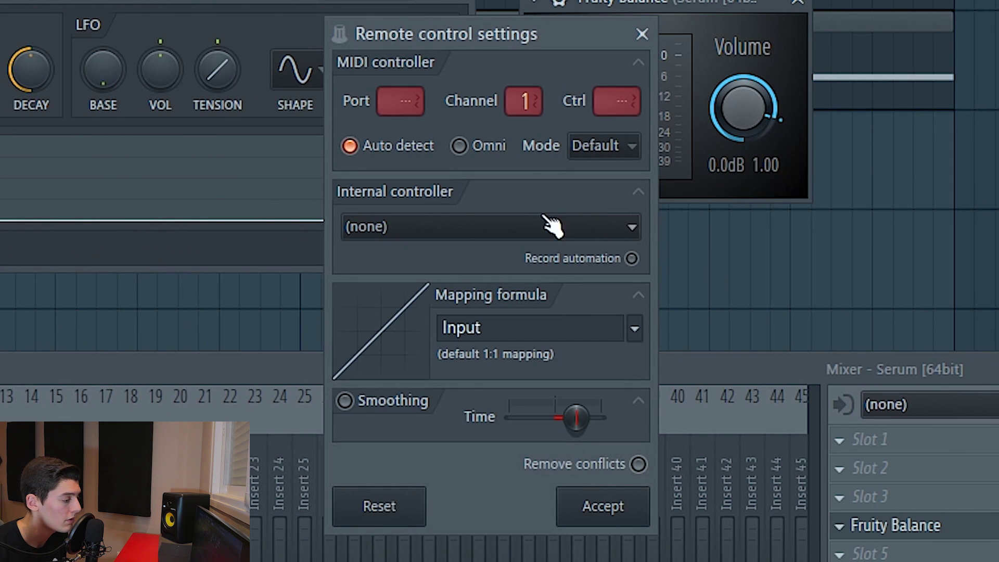
click(397, 233)
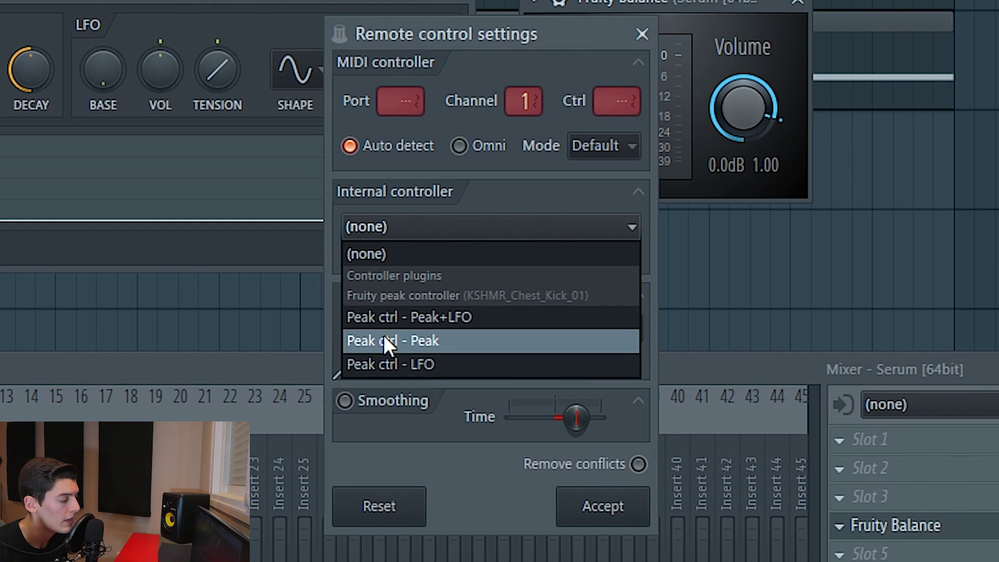
click(420, 339)
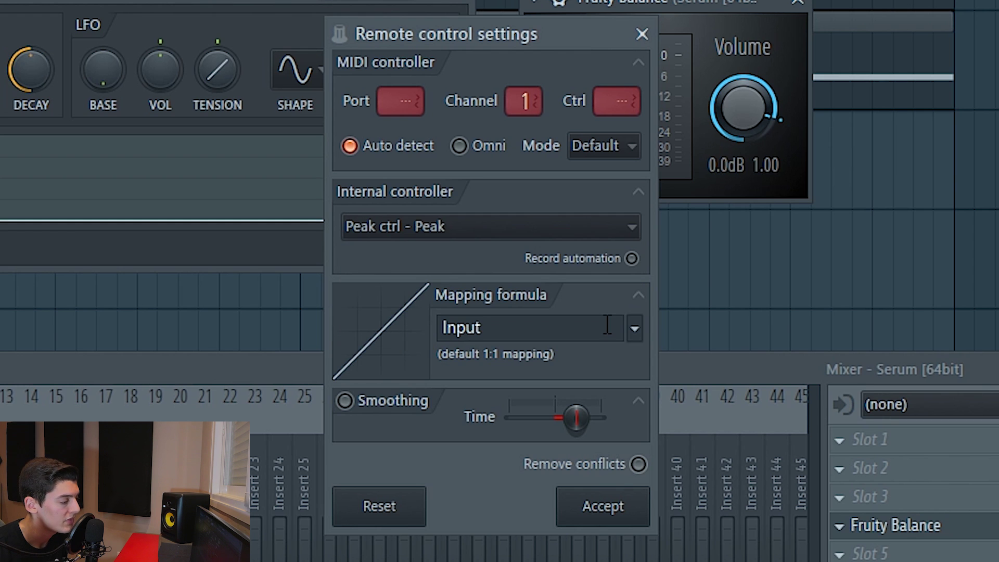
click(634, 328)
click(656, 401)
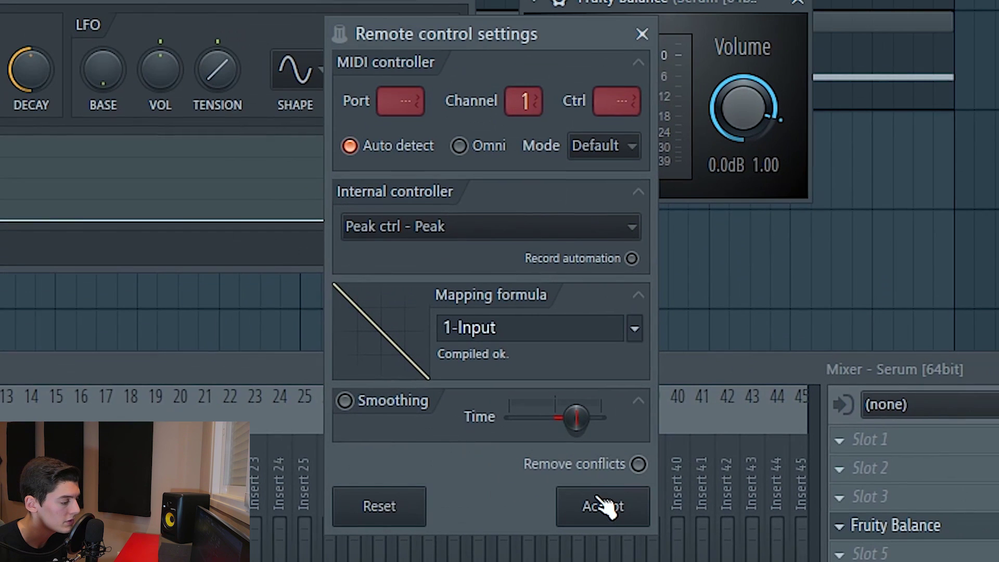
click(604, 507)
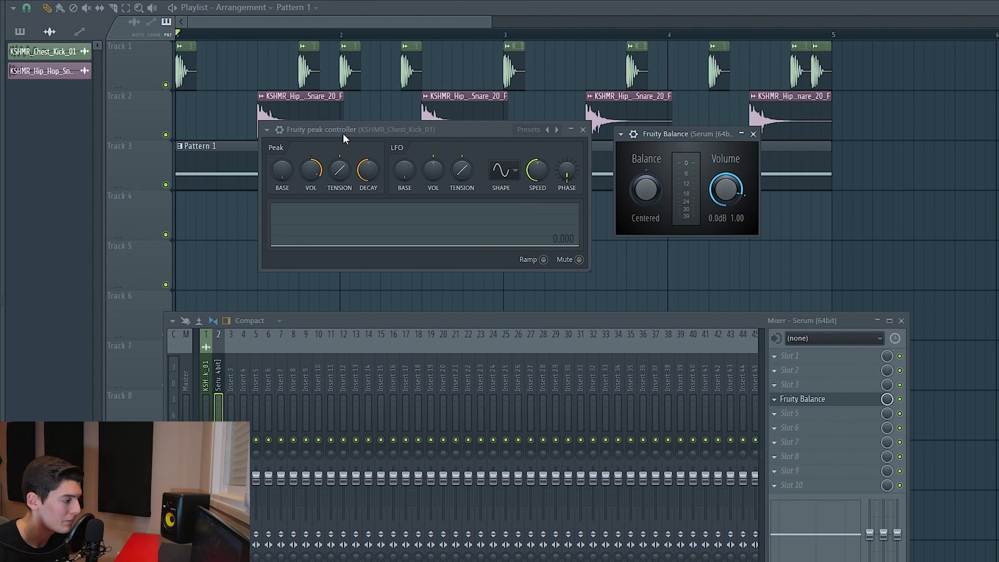
Play back the linked ducking and set the peak base level in Fruity Peak Controller to 0.2
key(space)
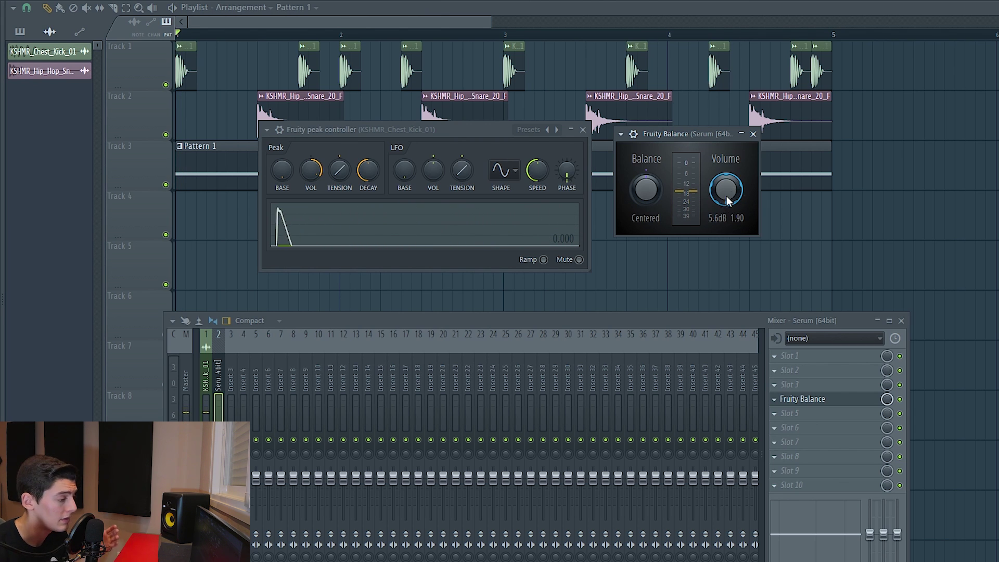
drag(288, 173, 288, 169)
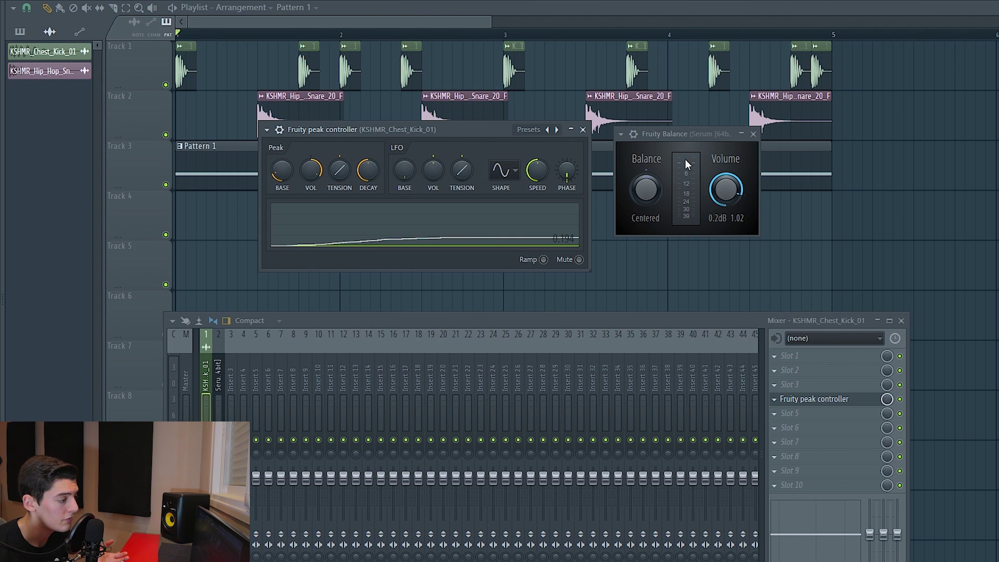
right_click(287, 170)
click(313, 329)
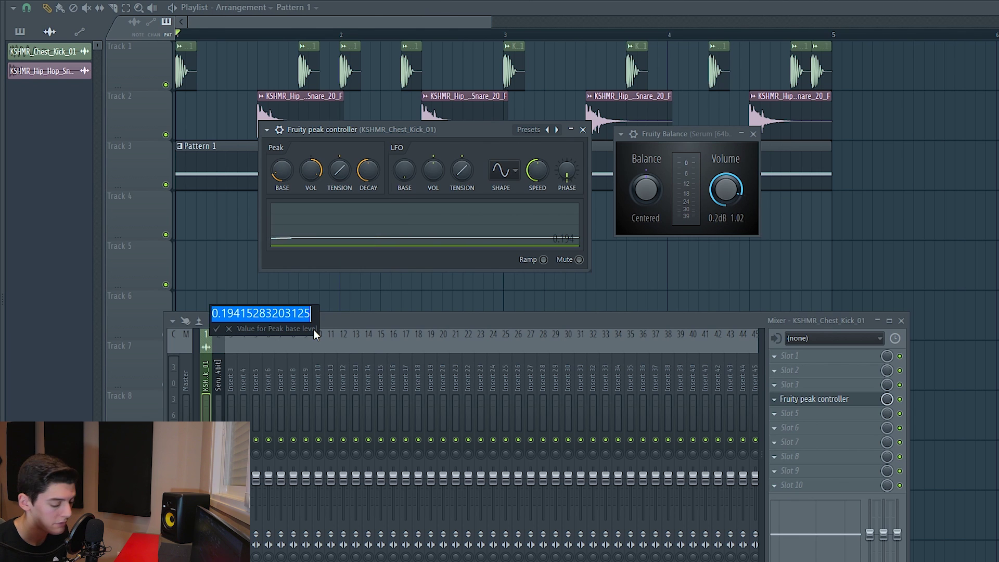
text(0.2)
key(Return)
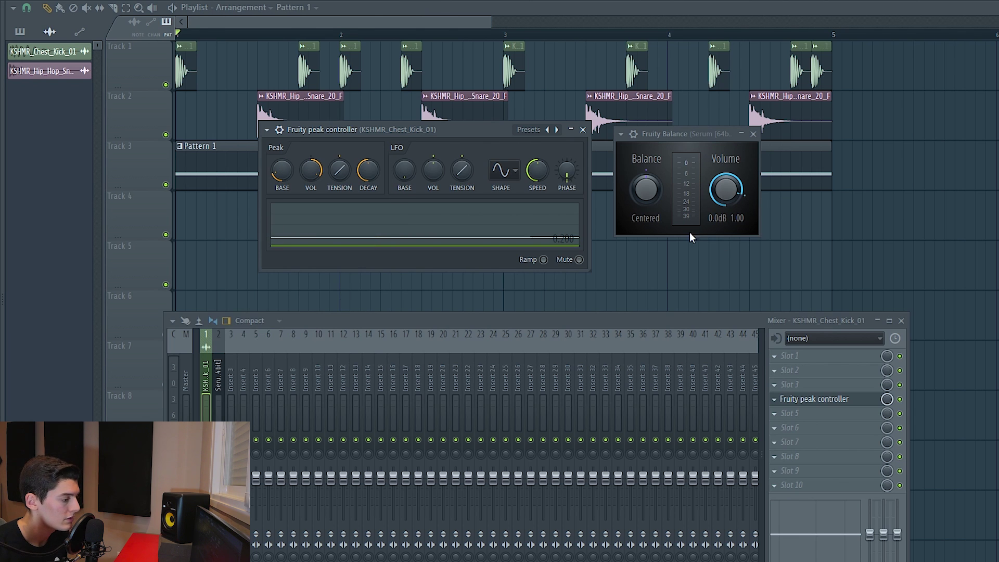
Lower the peak volume in Fruity Peak Controller for gentler ducking and play the song to check it
key(space)
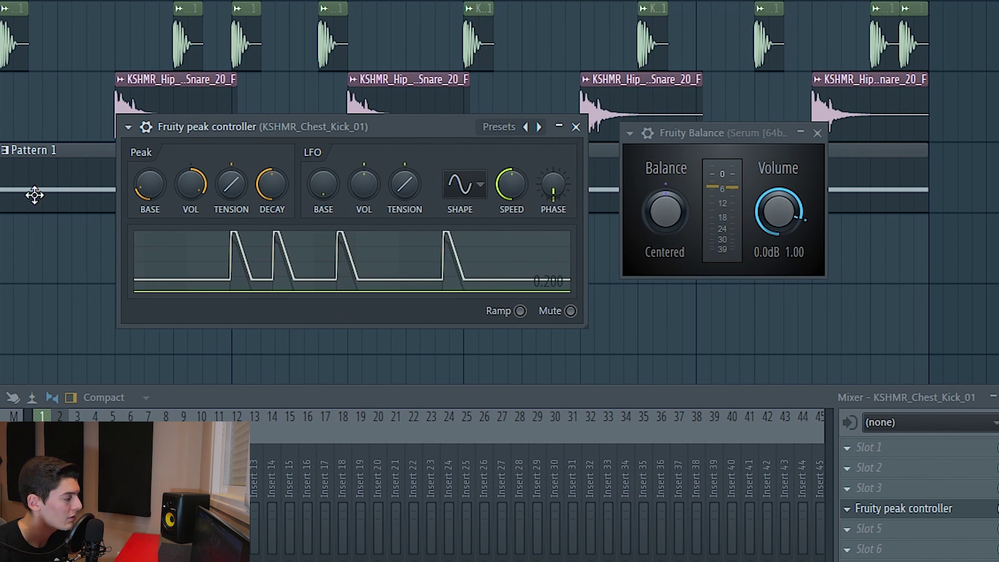
drag(305, 126, 296, 126)
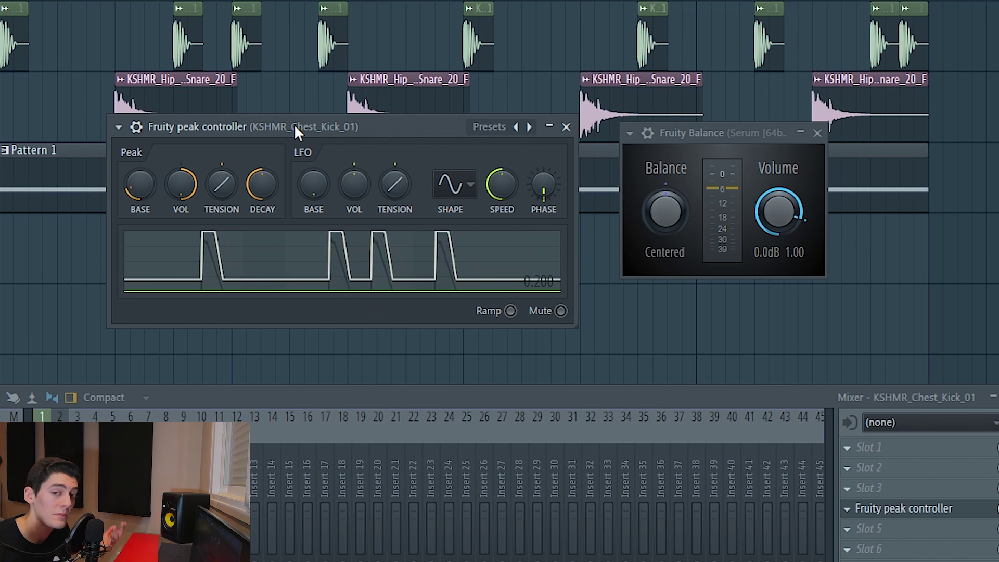
drag(192, 173, 191, 192)
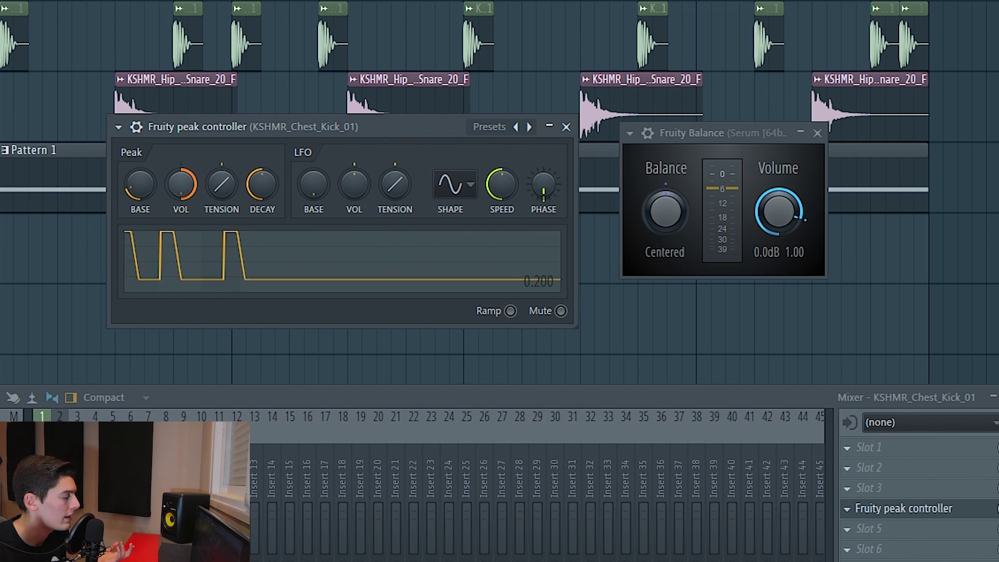
key(space)
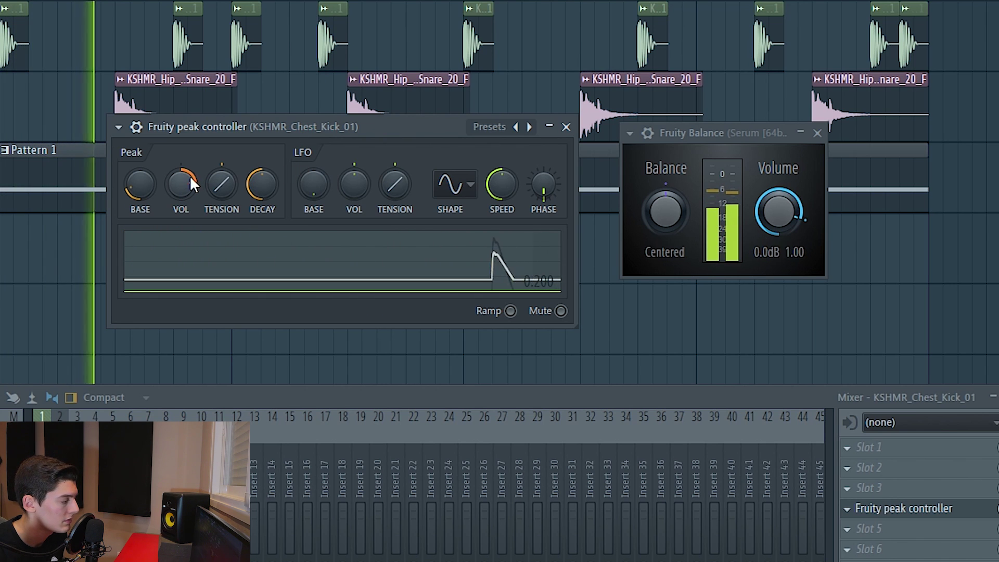
key(space)
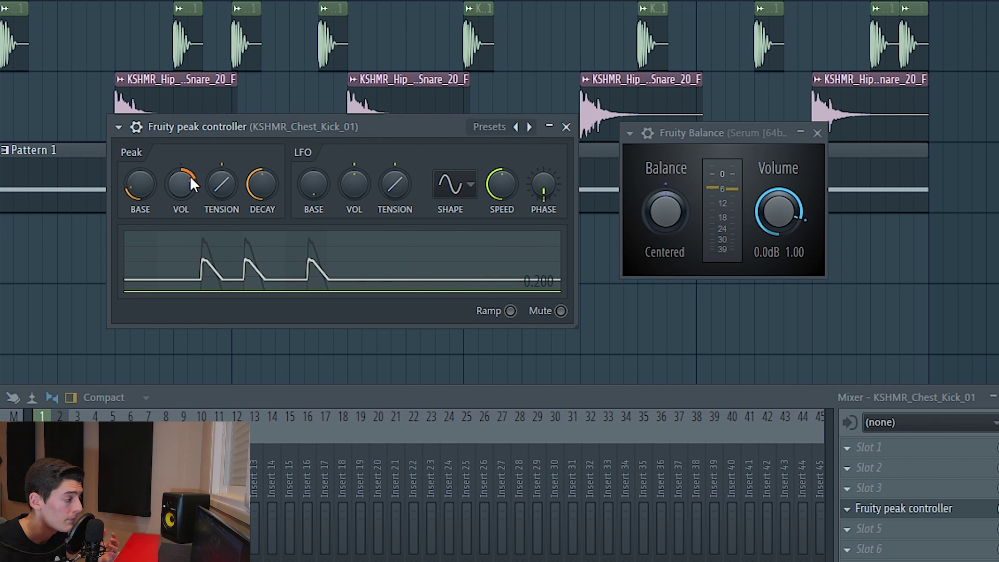
Load Fruity Parametric EQ 2 in slot 5 of the Serum mixer track and place its window beside Fruity Balance
drag(186, 183, 186, 183)
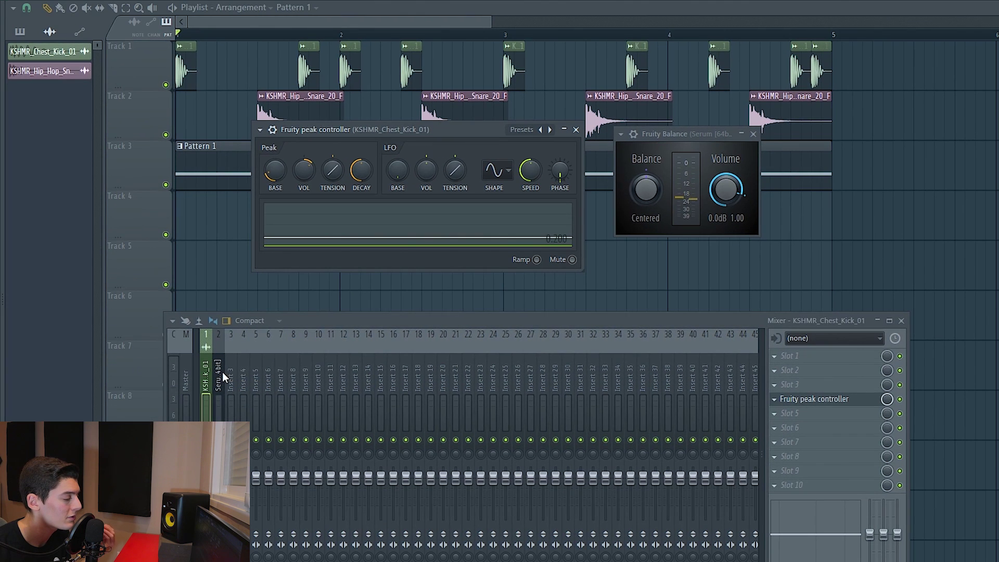
click(220, 377)
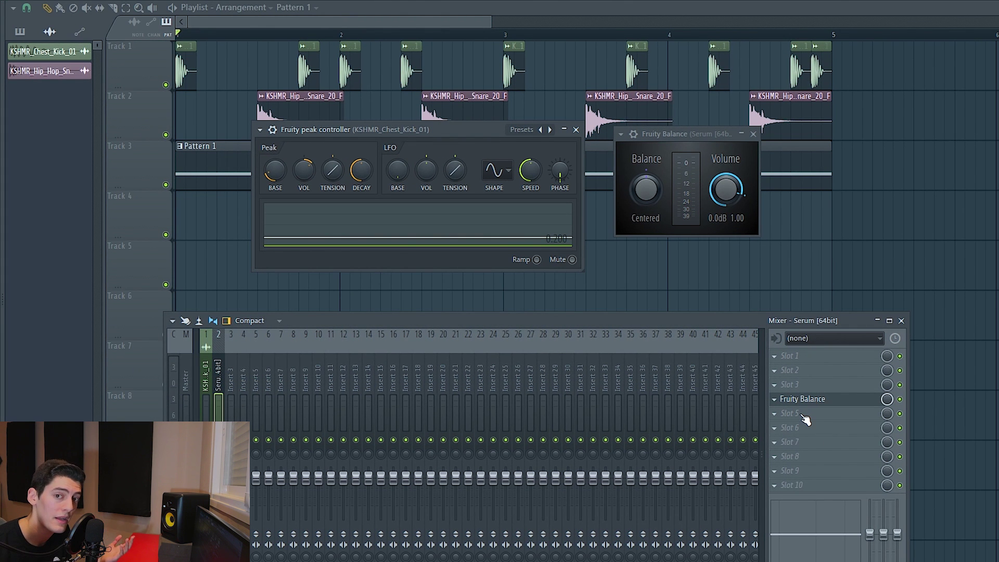
click(800, 413)
click(467, 391)
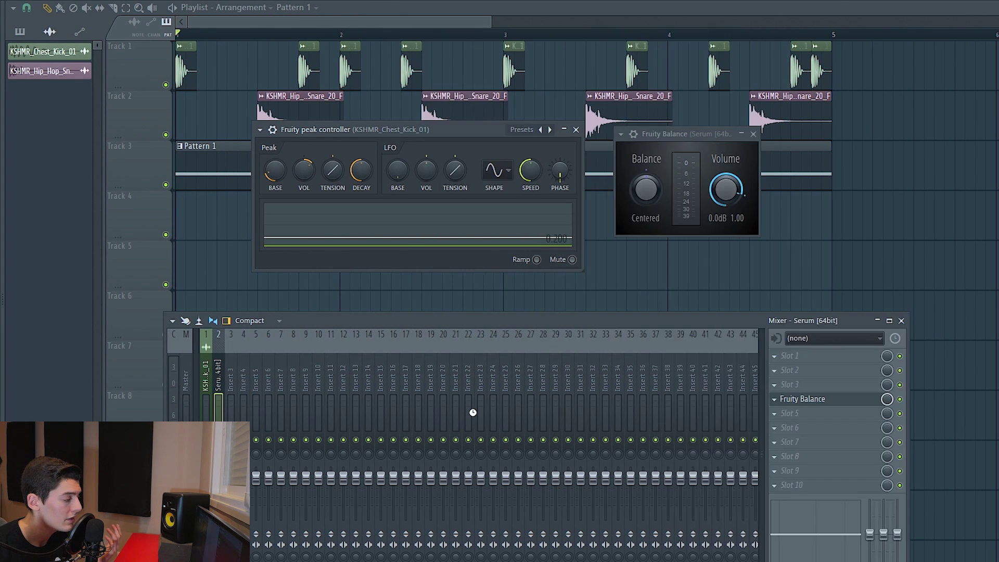
drag(281, 98, 940, 62)
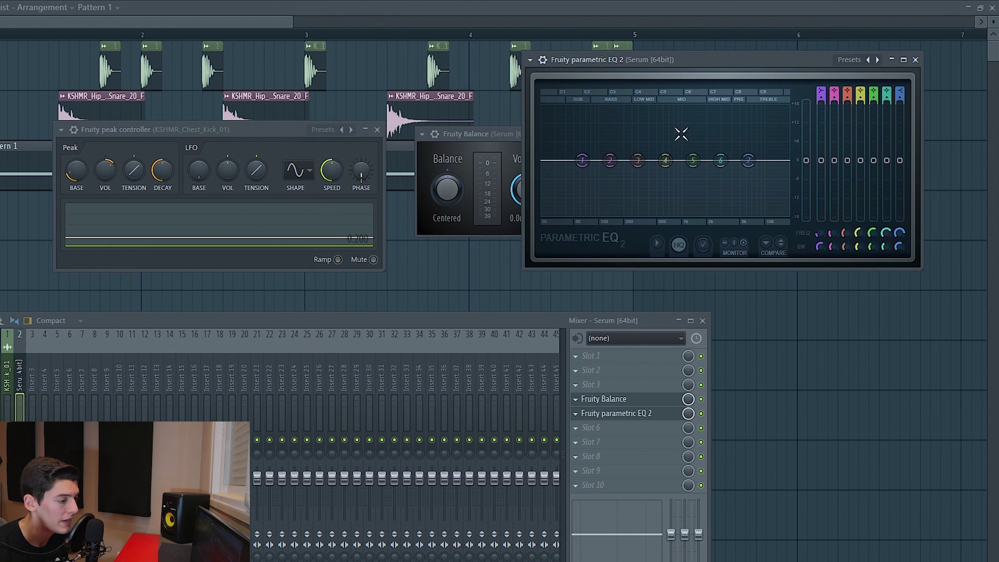
Raise EQ band 1's frequency slightly, link its level to Peak ctrl - Peak with mapping formula 1-Input, and test it in playback
drag(817, 235, 818, 233)
right_click(817, 235)
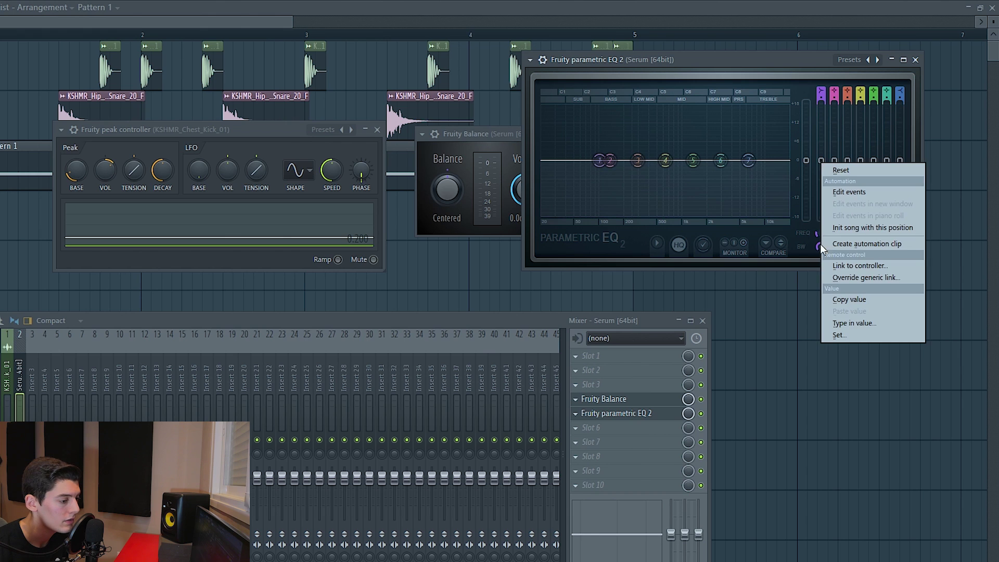
click(827, 263)
click(367, 250)
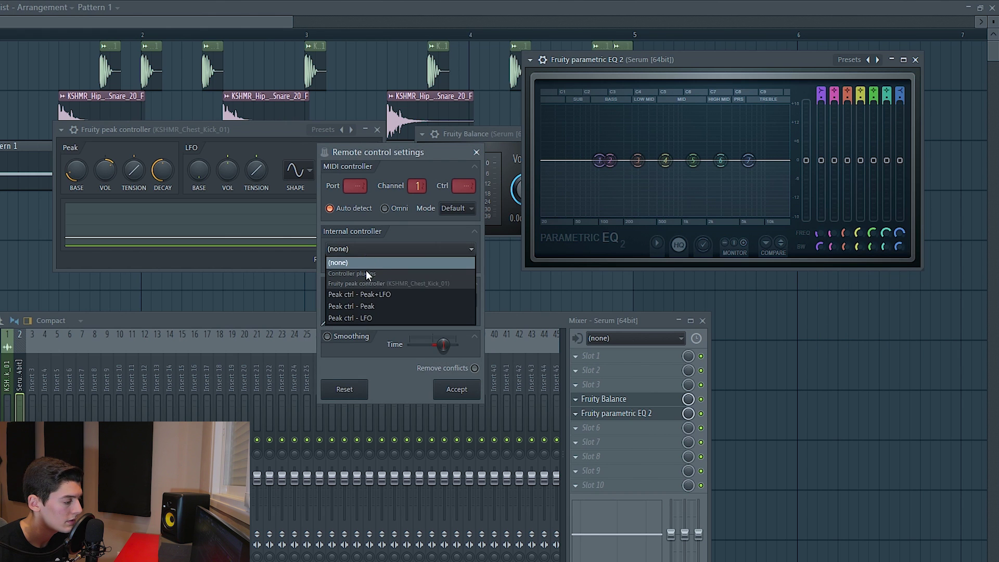
click(369, 303)
click(472, 300)
click(489, 338)
click(457, 389)
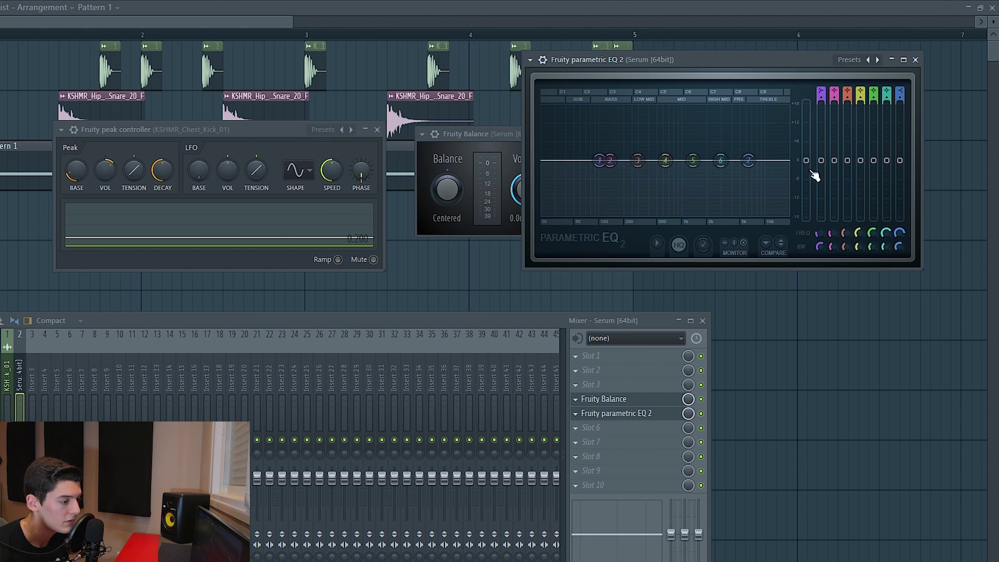
key(space)
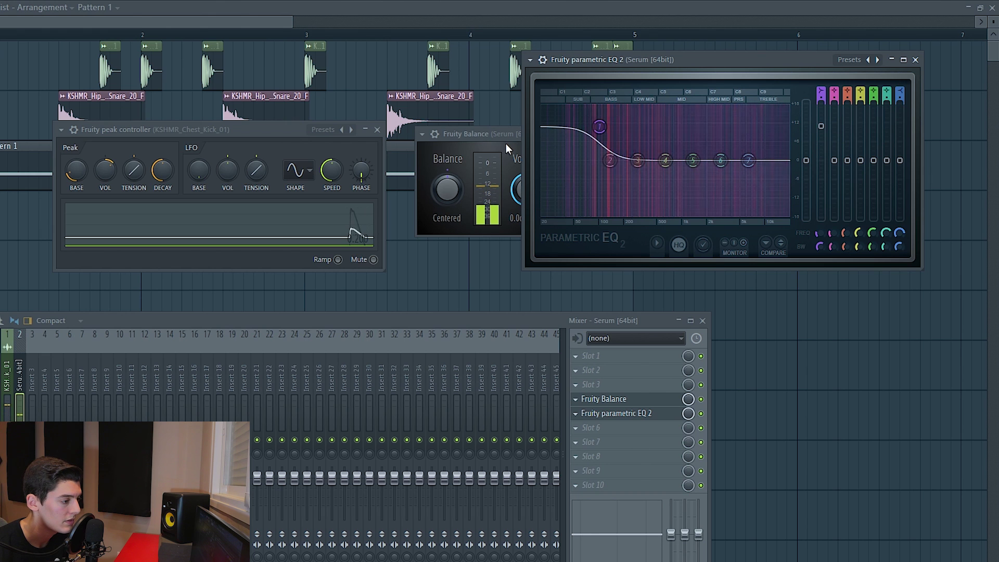
key(space)
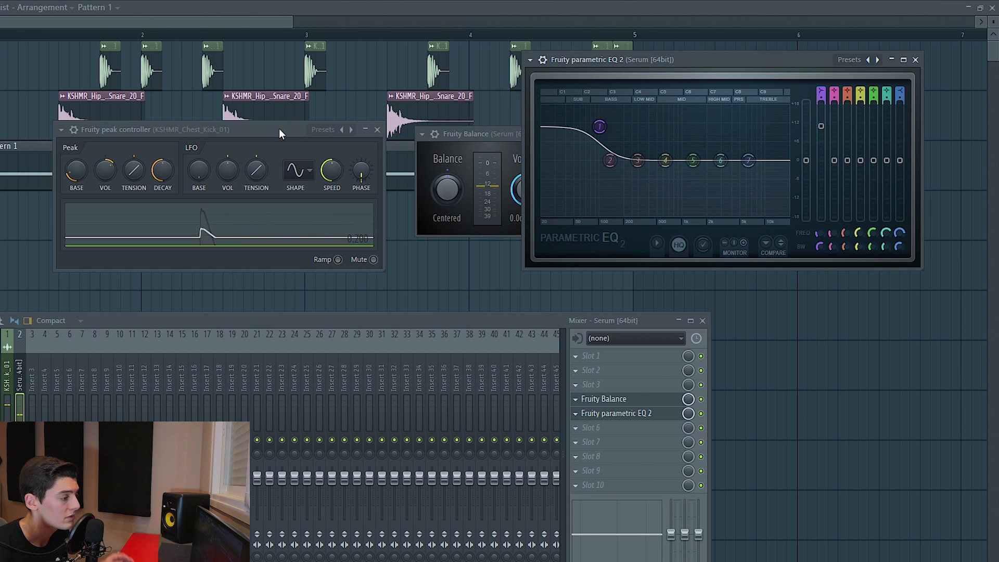
Load a second Fruity Peak Controller in slot 5 of the kick's mixer track
click(279, 130)
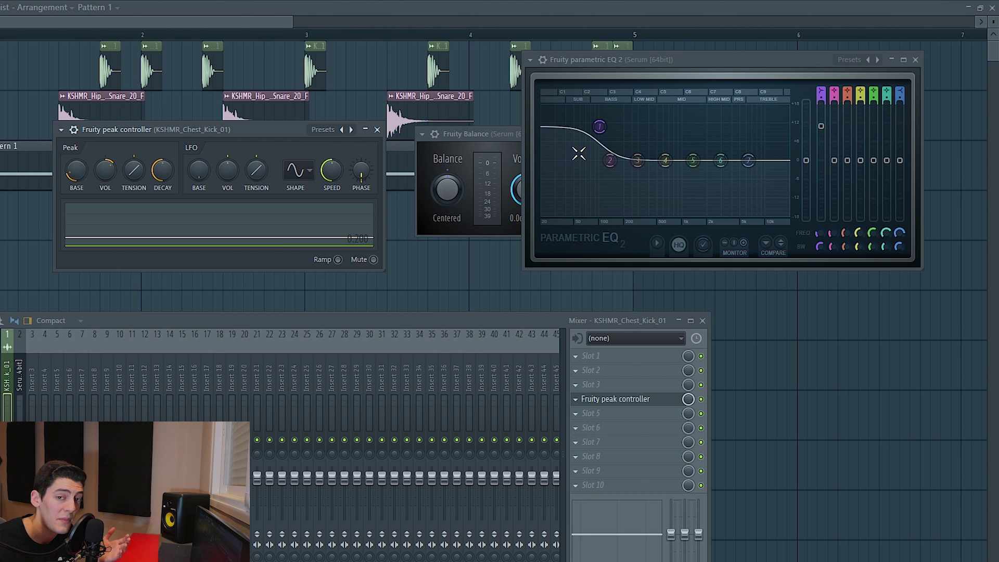
click(597, 399)
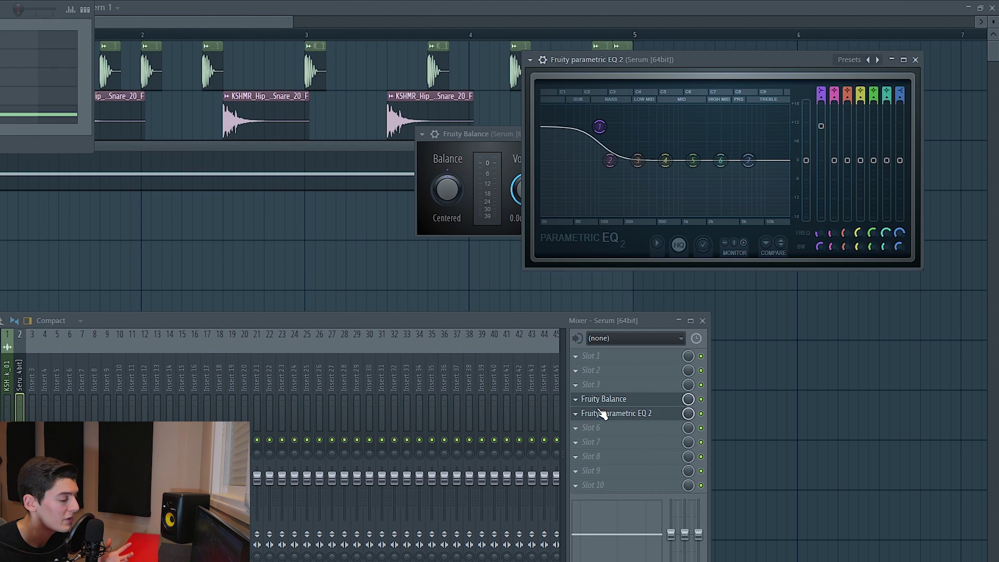
click(11, 382)
click(625, 420)
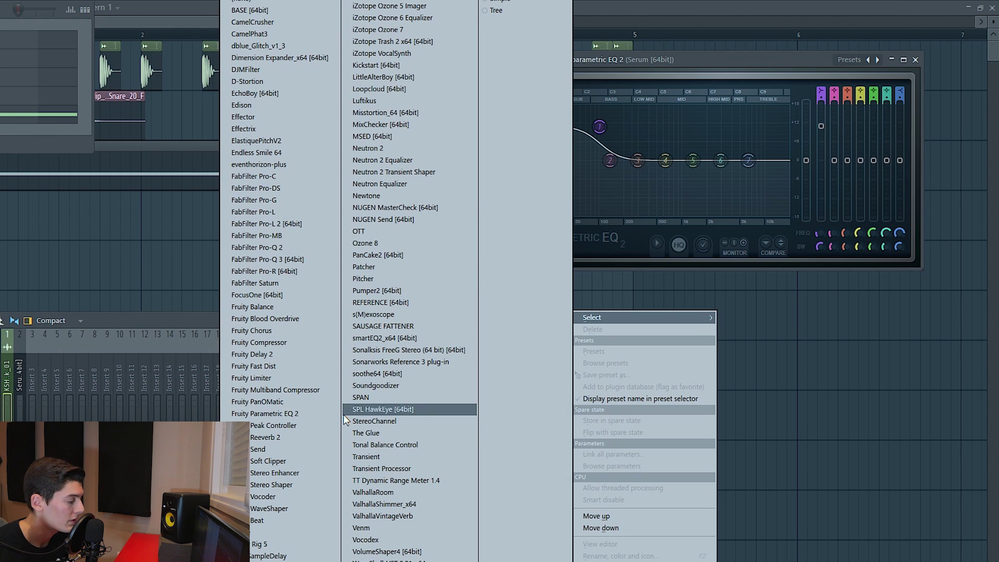
click(273, 426)
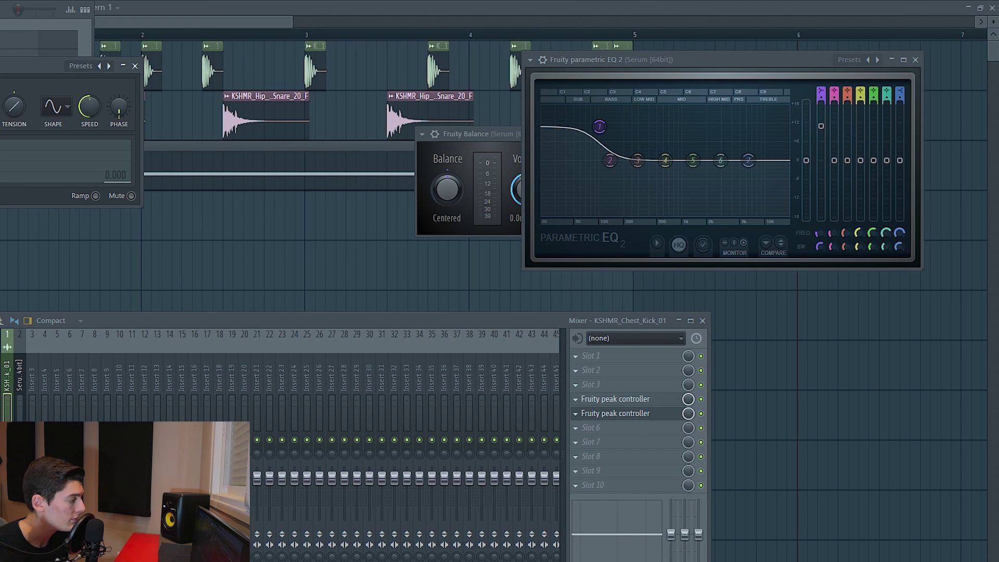
right_click(822, 130)
click(826, 232)
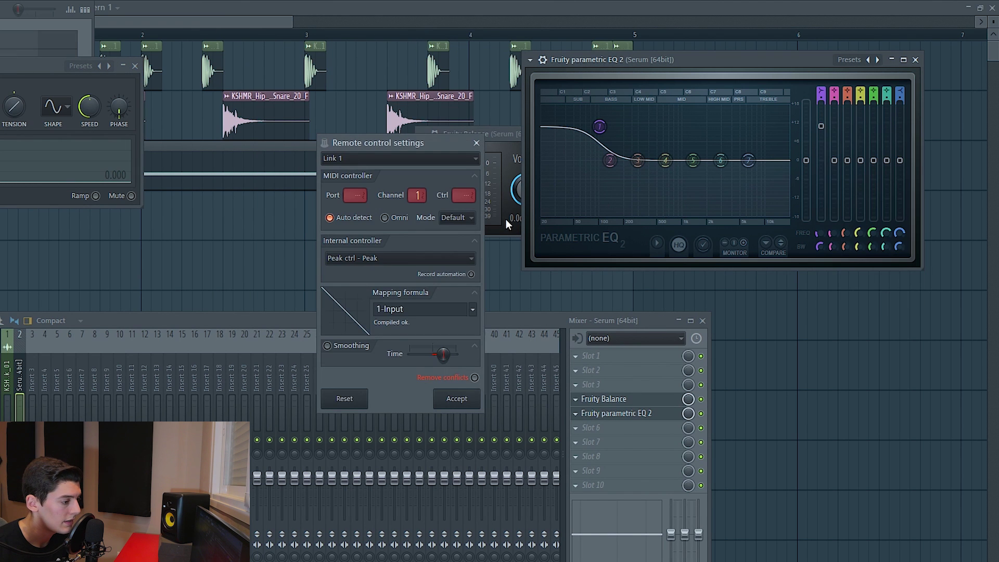
click(360, 263)
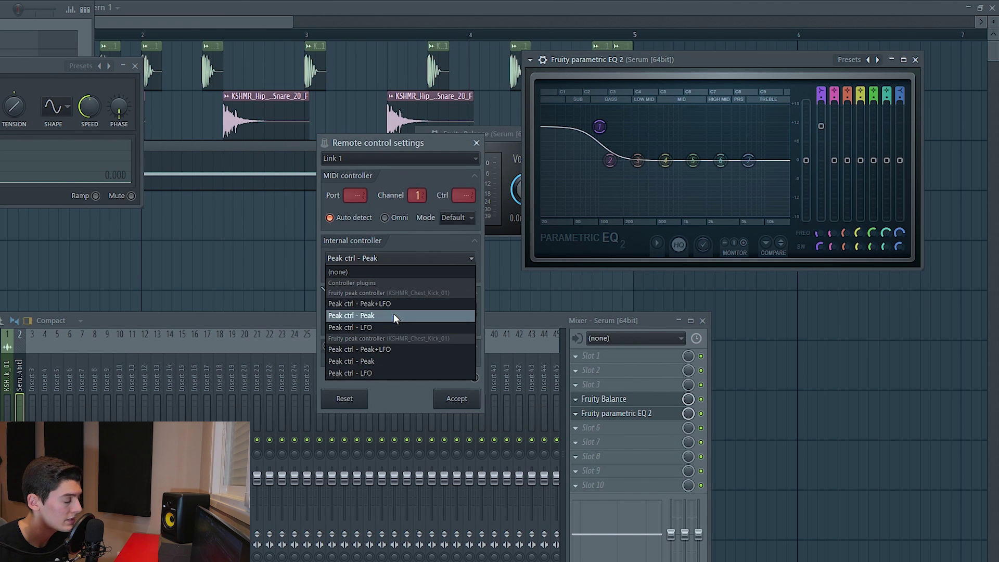
click(352, 315)
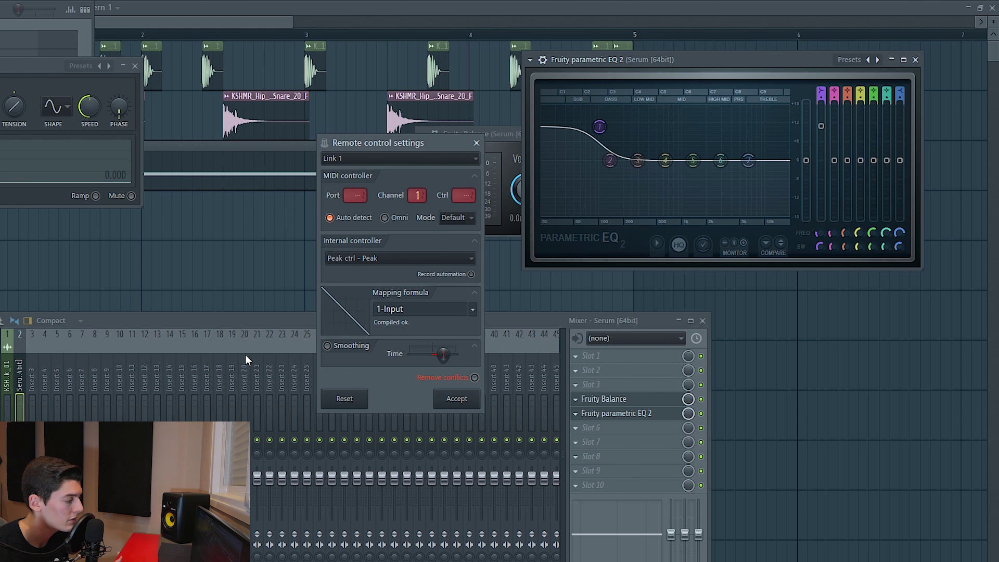
click(477, 145)
Rename the second peak controller on the kick's mixer track to Fruity peak controller 2
click(7, 372)
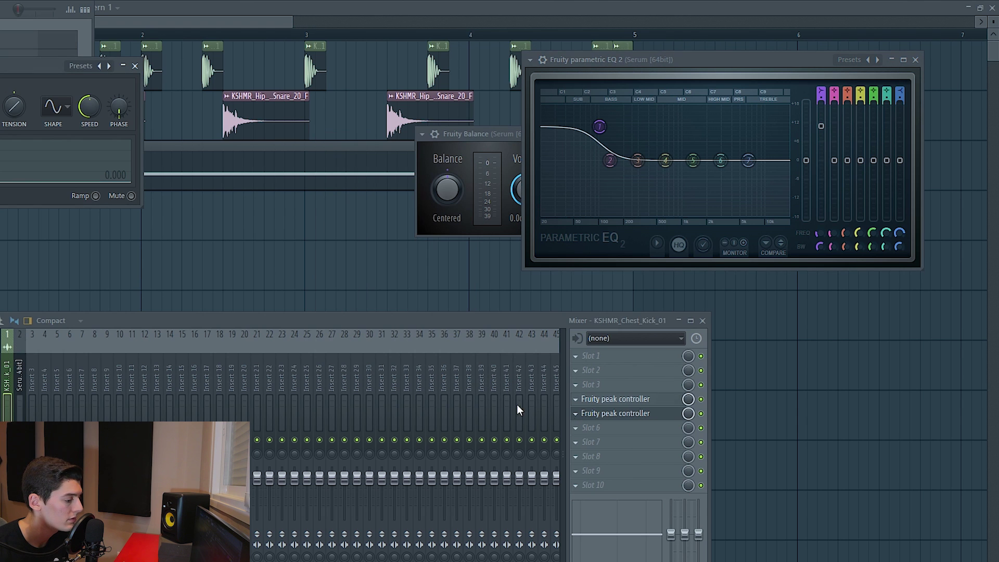
click(576, 414)
click(612, 541)
text(2)
key(Return)
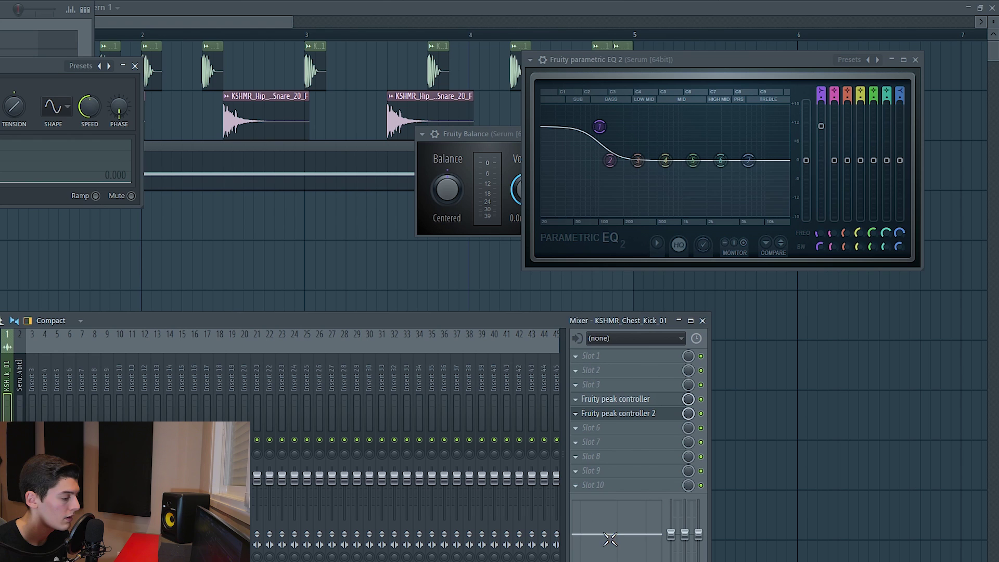
Relink the level of band 1 in Parametric EQ 2 to the internal controller Fruity peak controller 2 - Peak
right_click(822, 128)
click(839, 229)
click(442, 259)
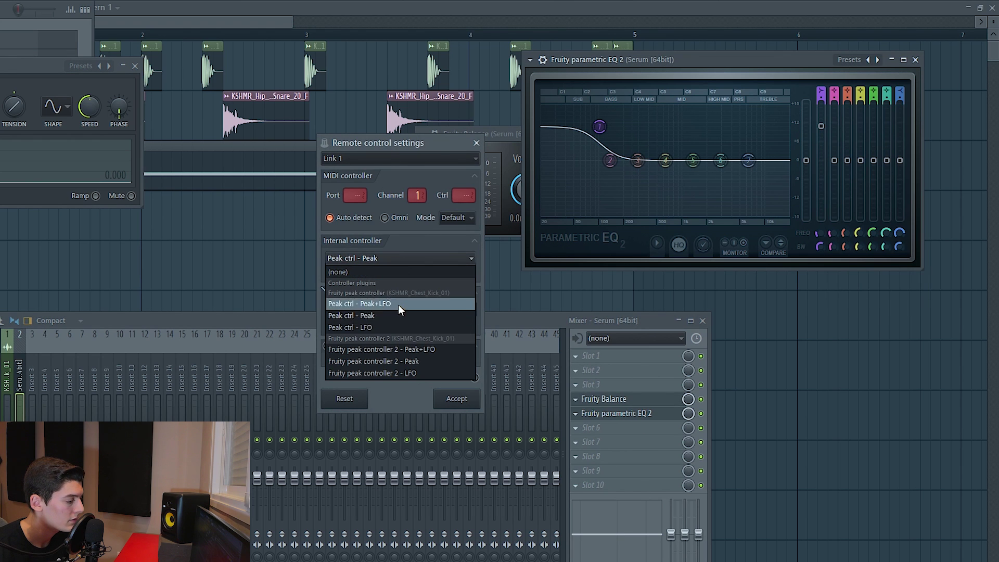
click(399, 362)
click(456, 399)
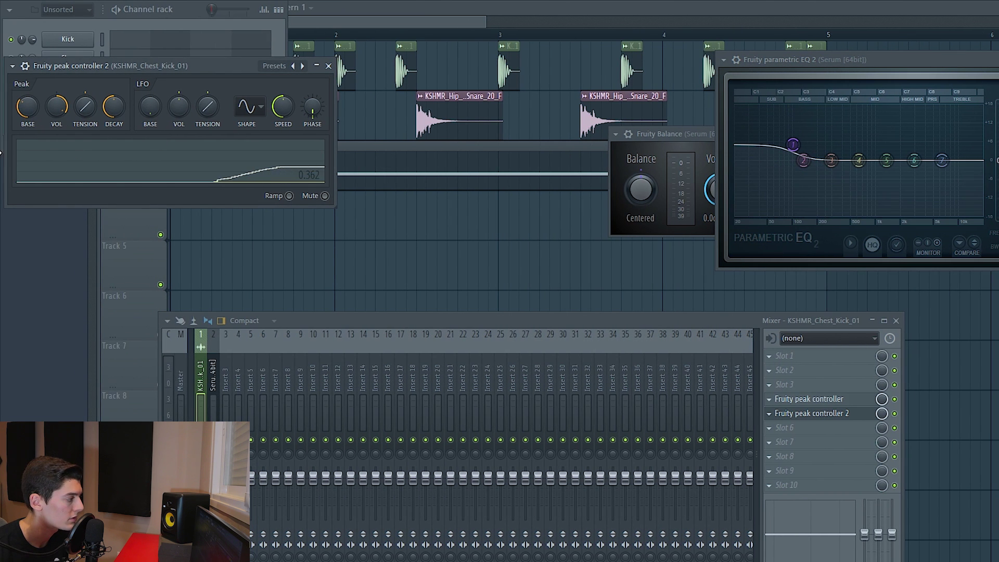
Set the peak base level of Fruity peak controller 2 to 0.5 and play the song to check the EQ band
right_click(27, 106)
click(54, 267)
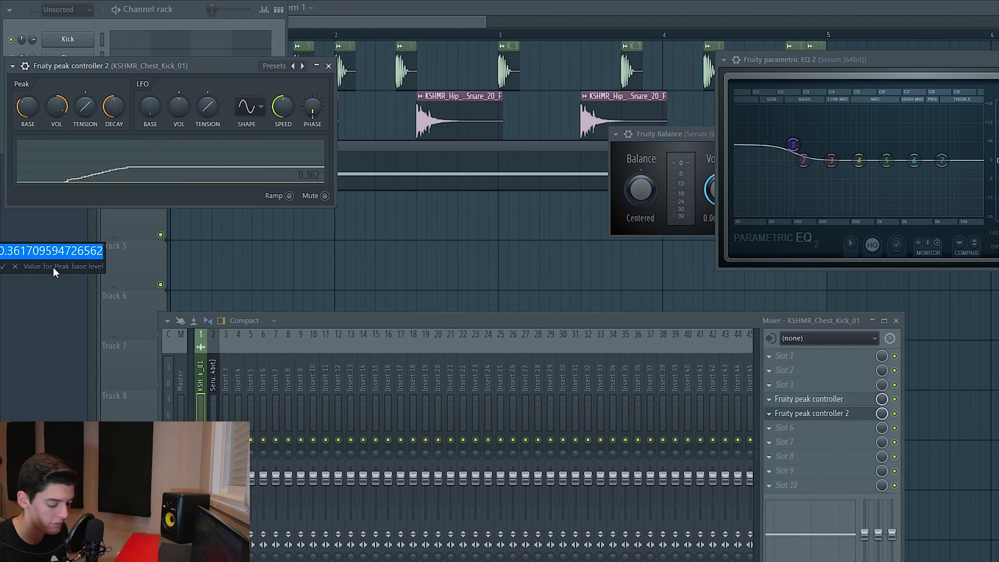
text(0.5)
key(Return)
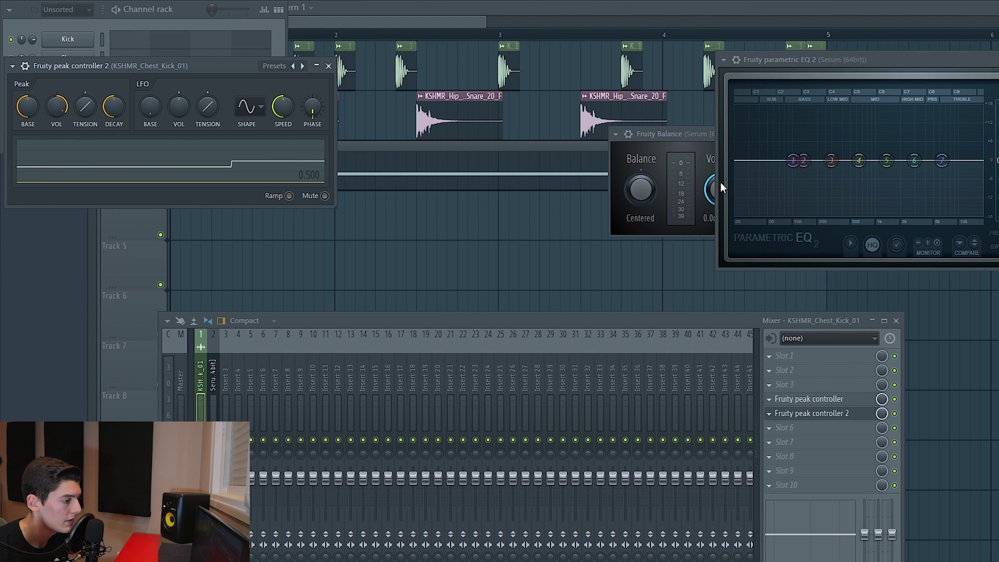
key(space)
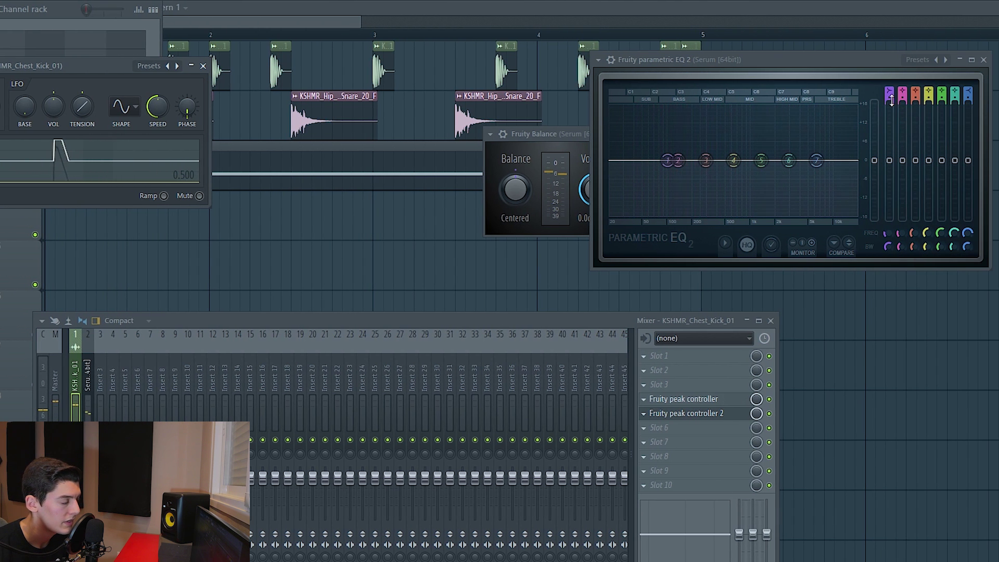
key(space)
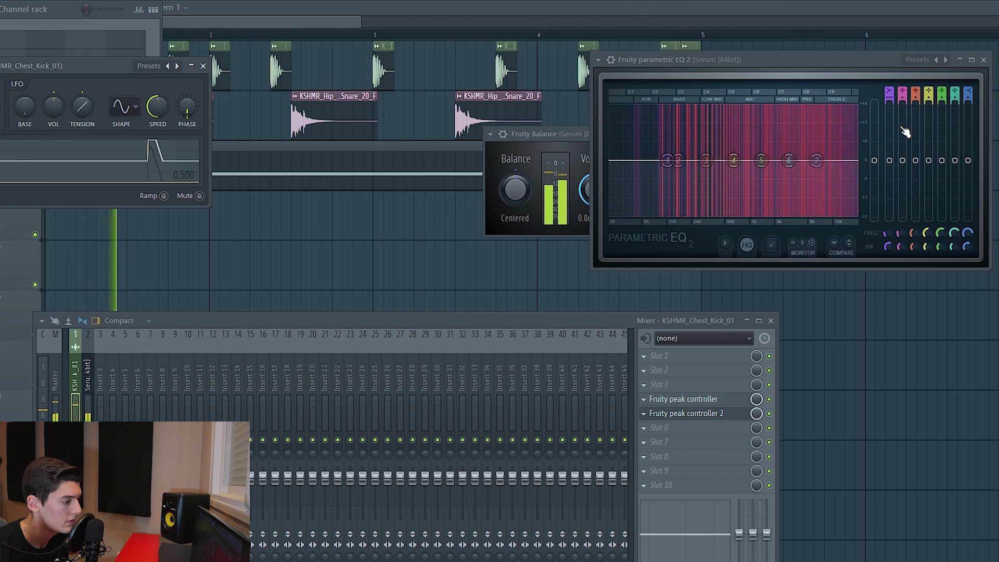
key(space)
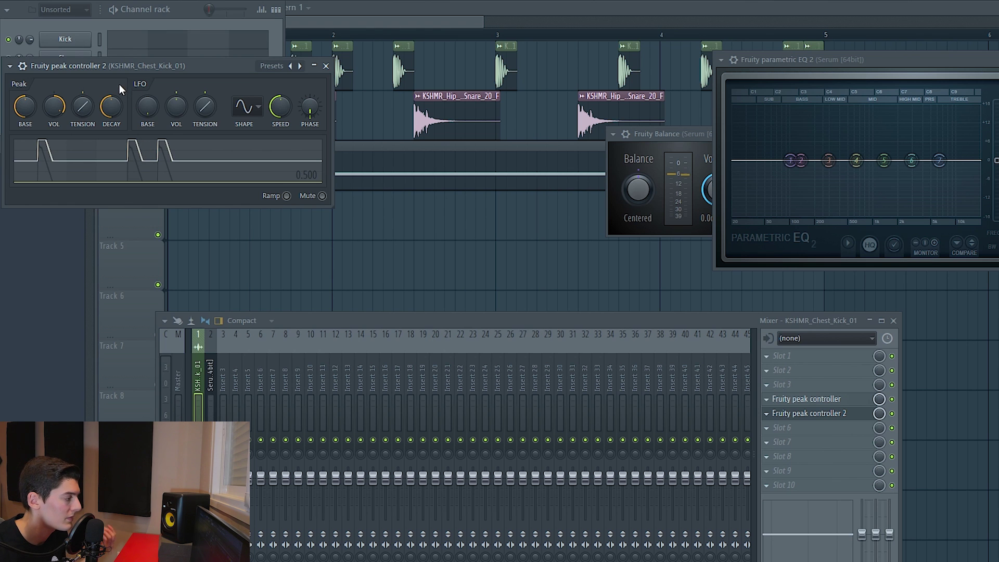
Lower the peak volume in Fruity peak controller 2 and play the song to check its effect
click(45, 107)
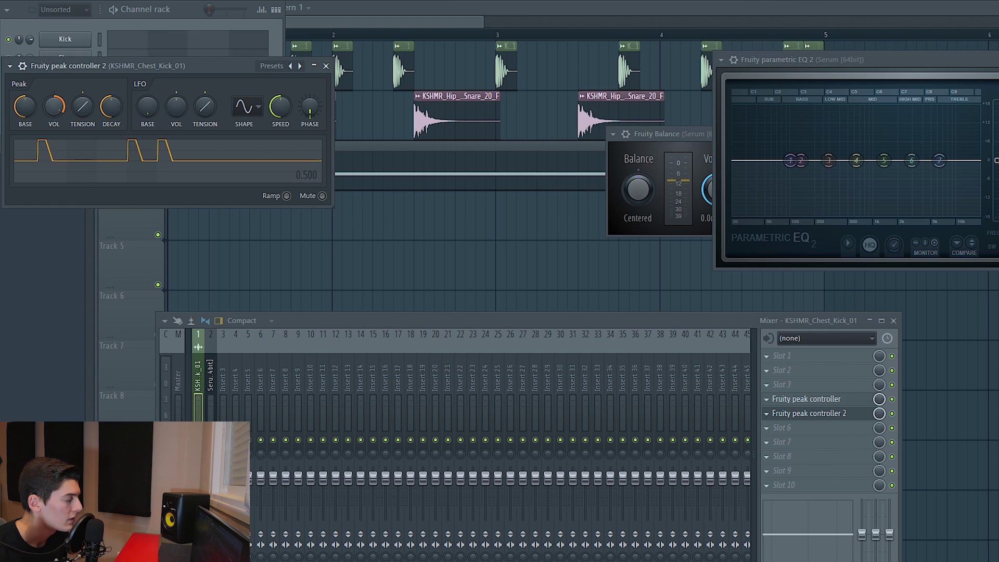
key(space)
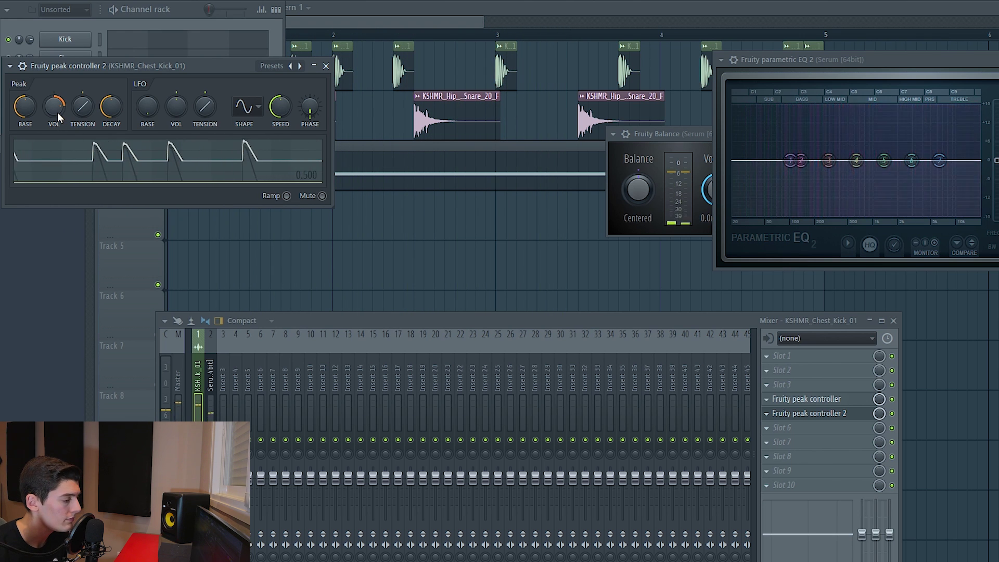
key(space)
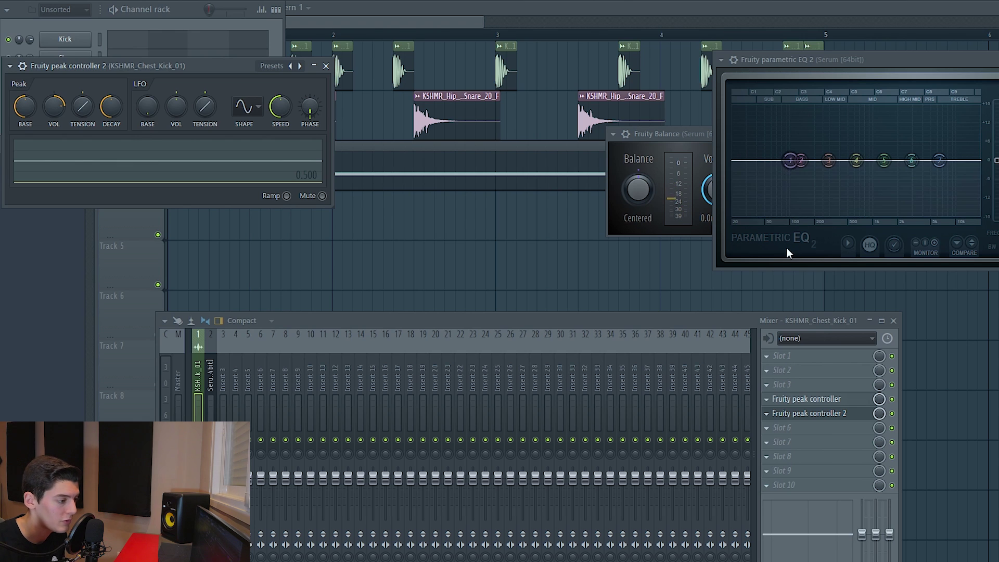
key(space)
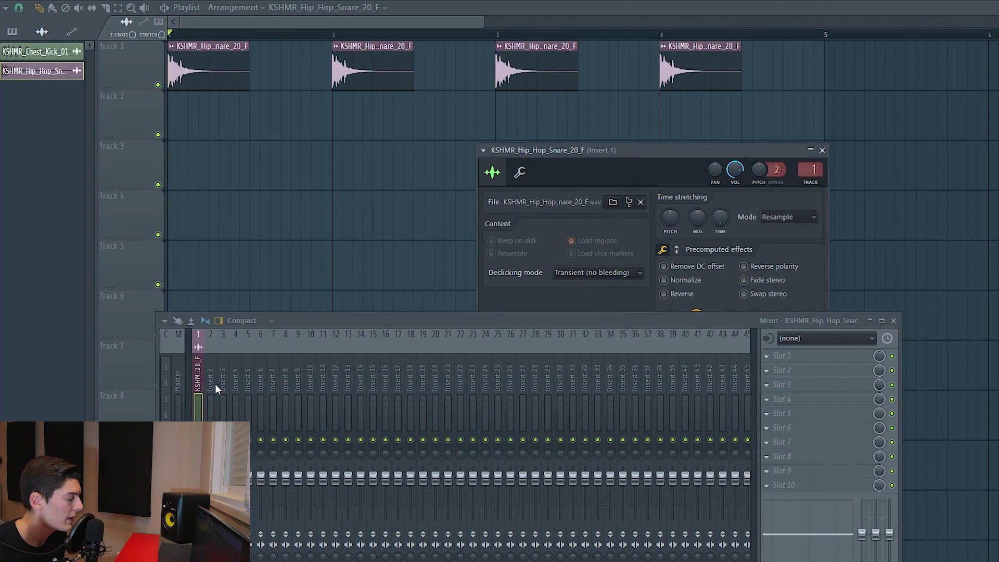
Move the mixer higher on the screen and rename mixer track Insert 2 to Reverb
drag(278, 326, 257, 278)
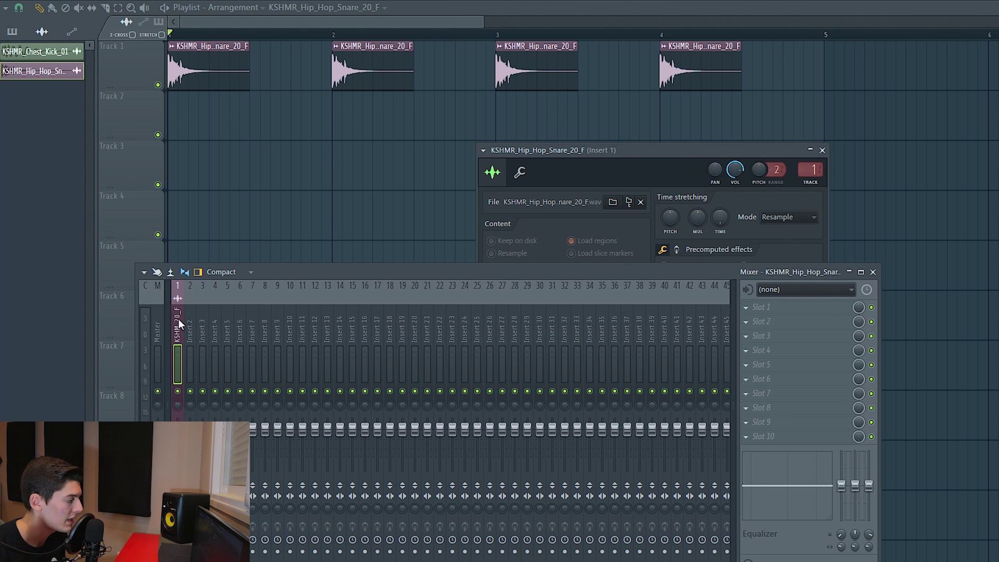
right_click(187, 331)
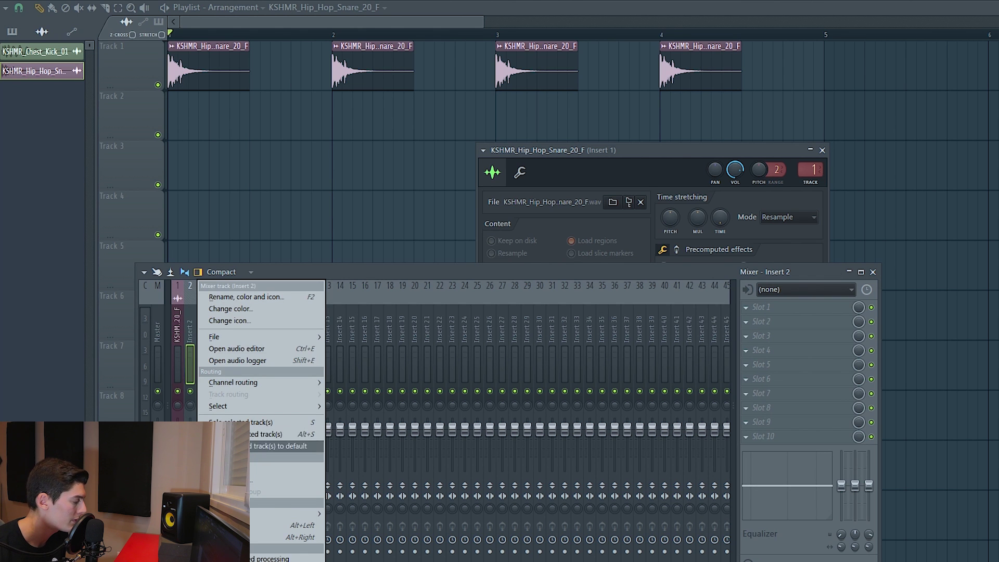
click(239, 299)
text(Reverb)
key(Return)
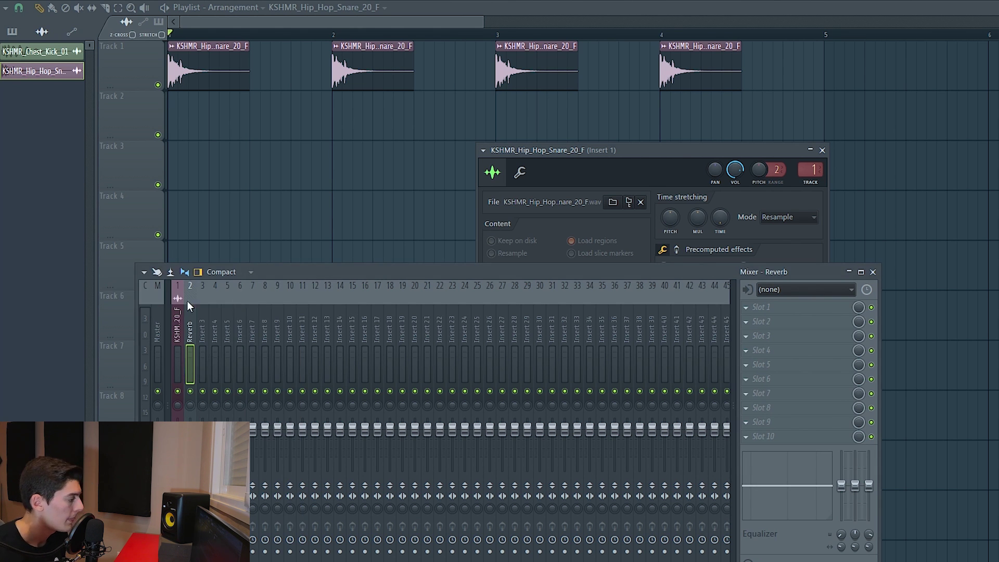
Send the snare's mixer track to the Reverb track and load Fruity Reeverb 2 in the Reverb track's slot 1
click(181, 302)
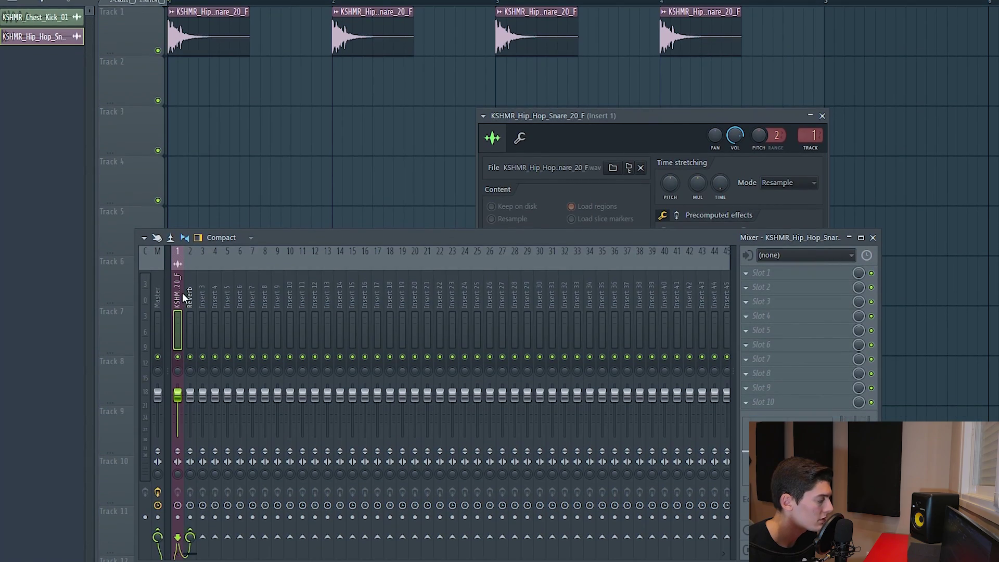
click(186, 299)
click(764, 273)
click(510, 441)
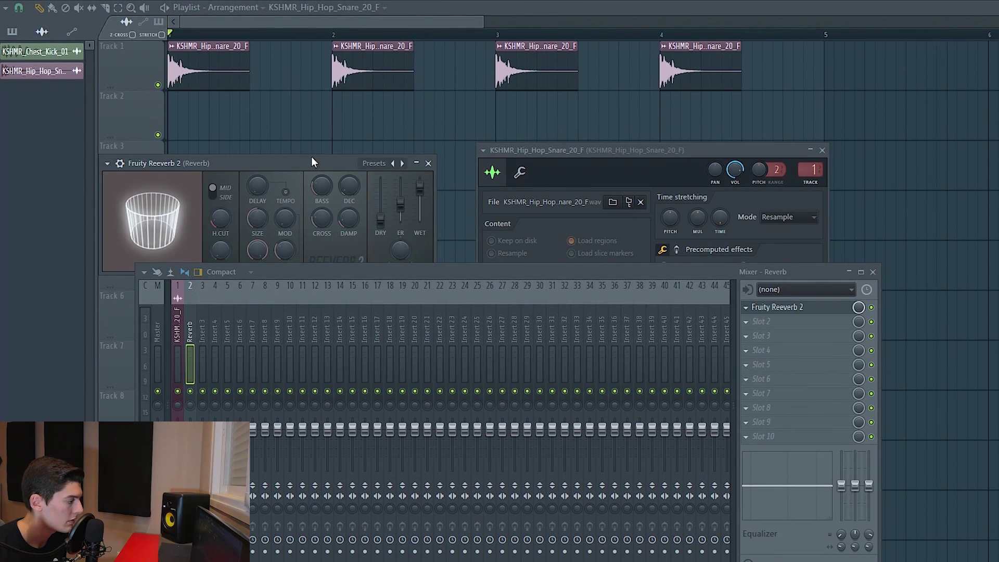
drag(317, 167, 332, 139)
key(space)
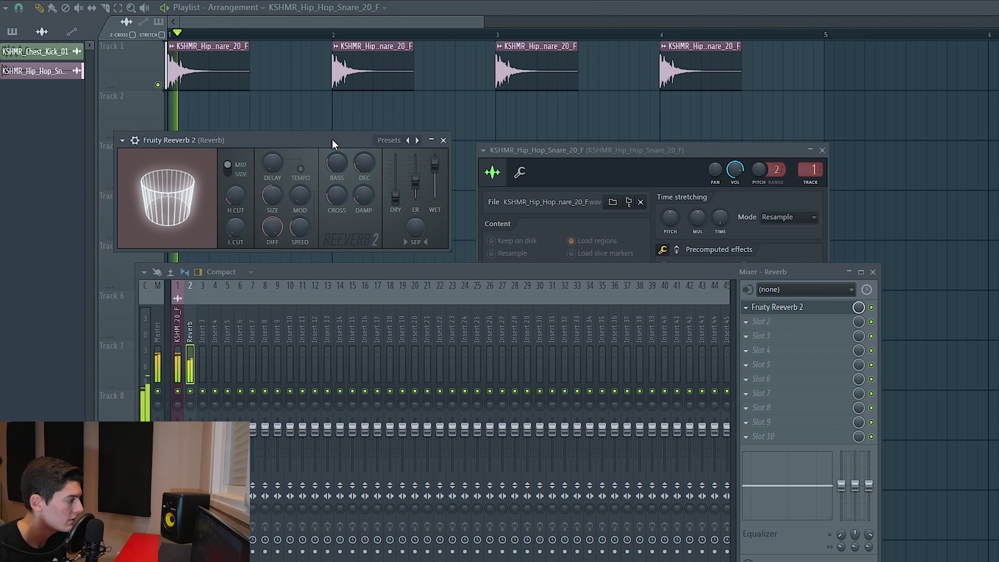
Stop playback, close Fruity Reeverb 2, and load Fruity Balance in slot 3 of the Reverb mixer track
key(space)
click(443, 139)
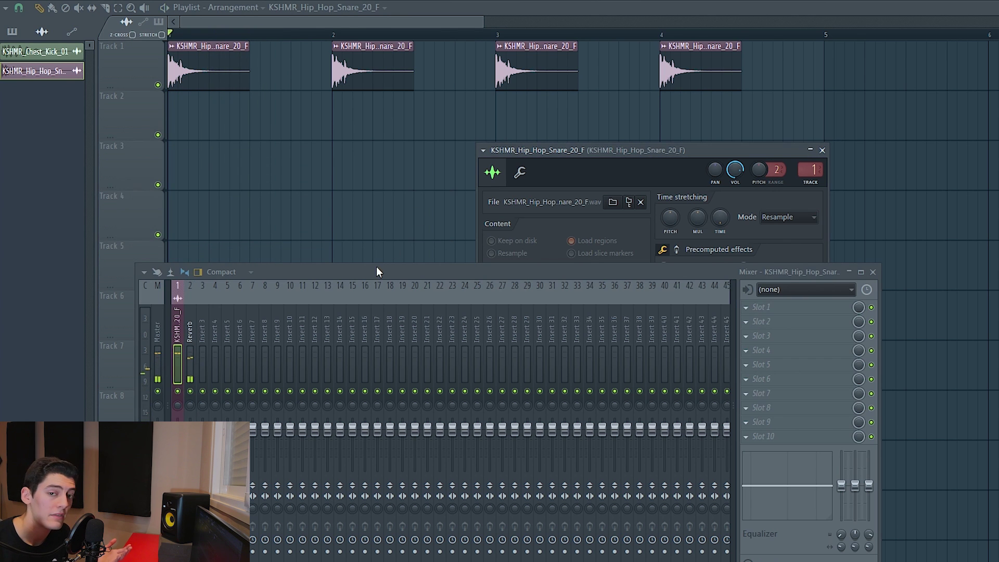
click(191, 364)
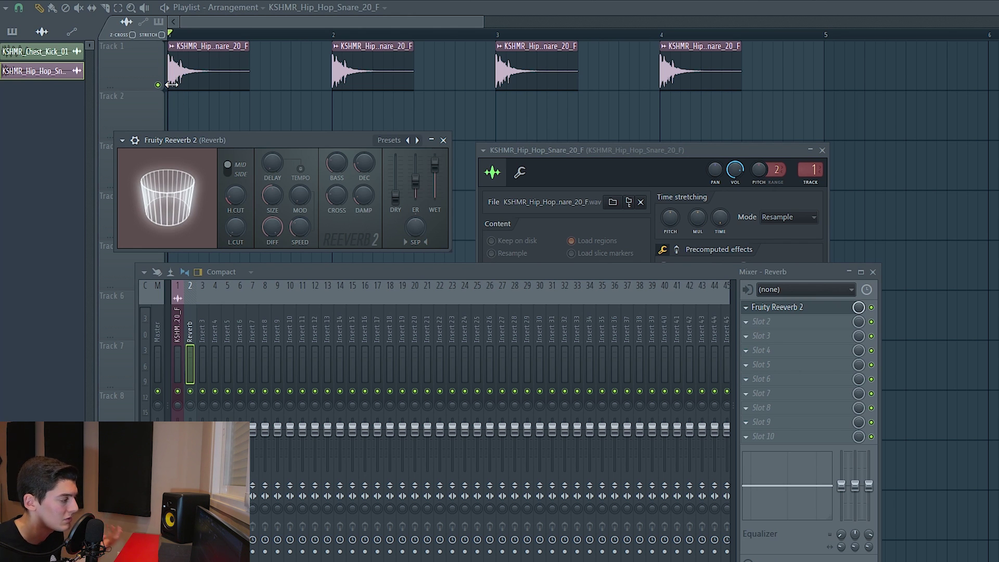
click(443, 140)
click(190, 331)
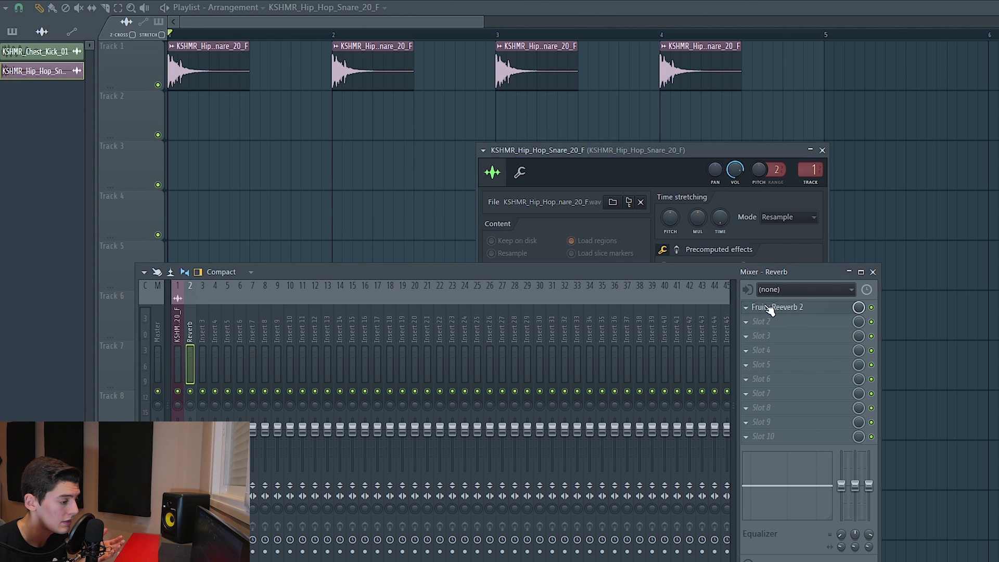
click(772, 343)
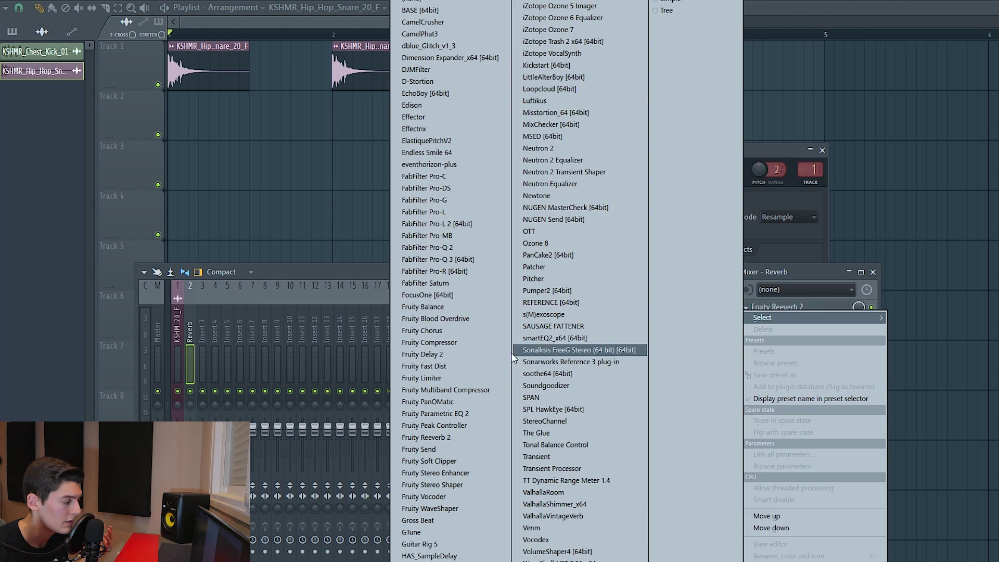
click(432, 302)
Load Fruity Peak Controller in slot 4 of the snare's mixer track and move its window clear of Fruity Balance
click(177, 350)
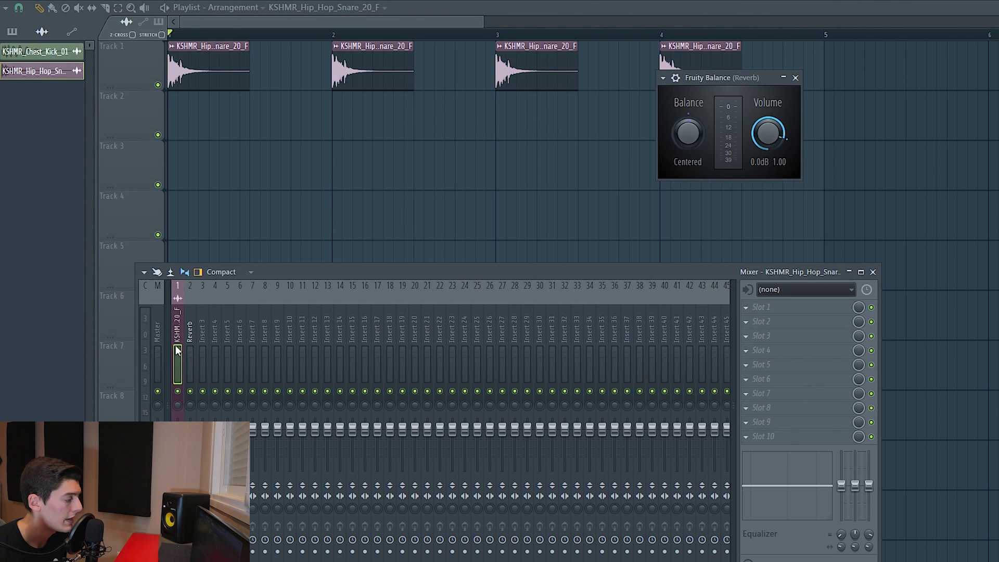
click(760, 352)
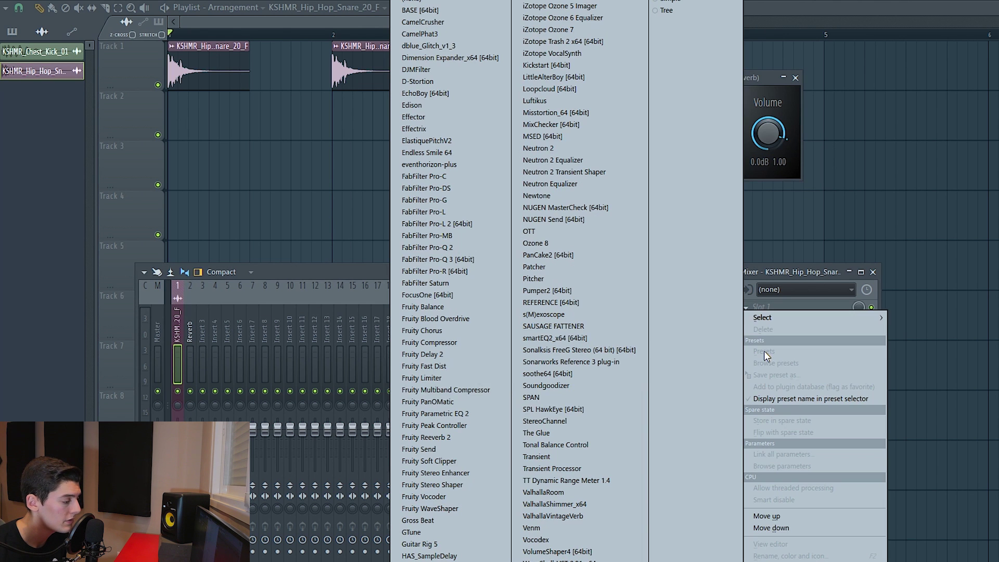
click(440, 425)
drag(393, 130, 333, 84)
Link Fruity Balance's volume to the internal controller Peak ctrl - Peak with the mapping formula 1-Input
right_click(768, 133)
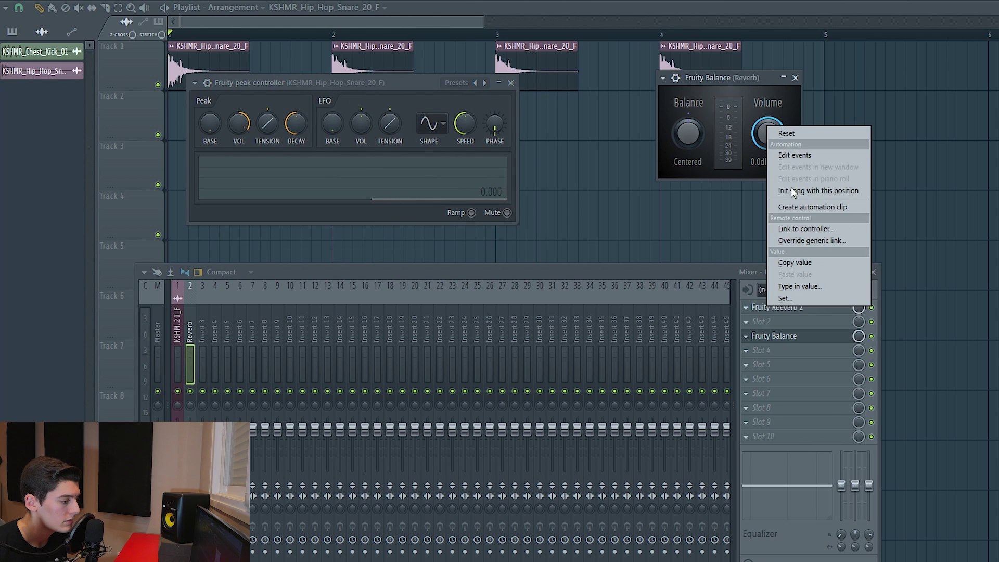
click(803, 229)
click(569, 249)
click(576, 290)
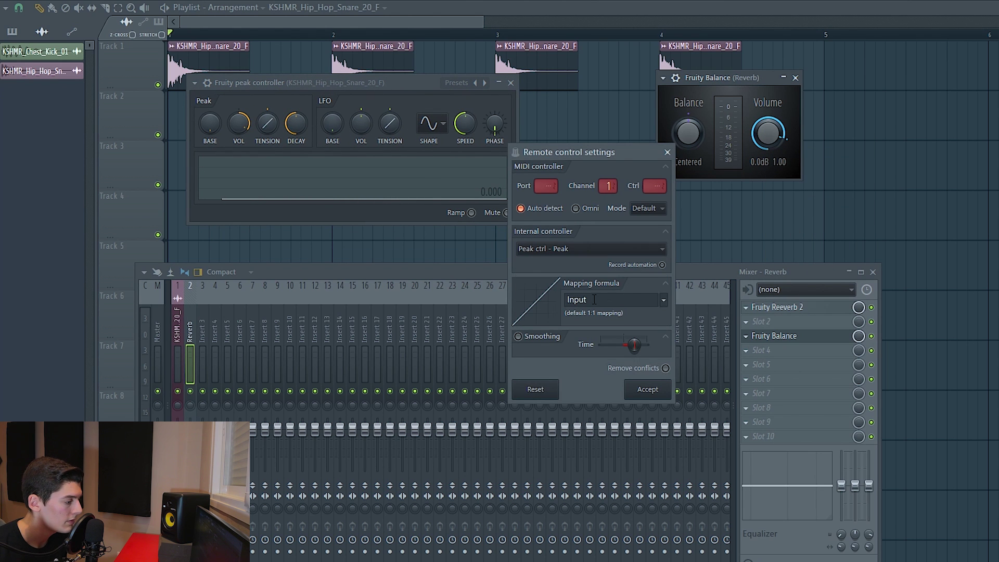
click(664, 300)
click(673, 341)
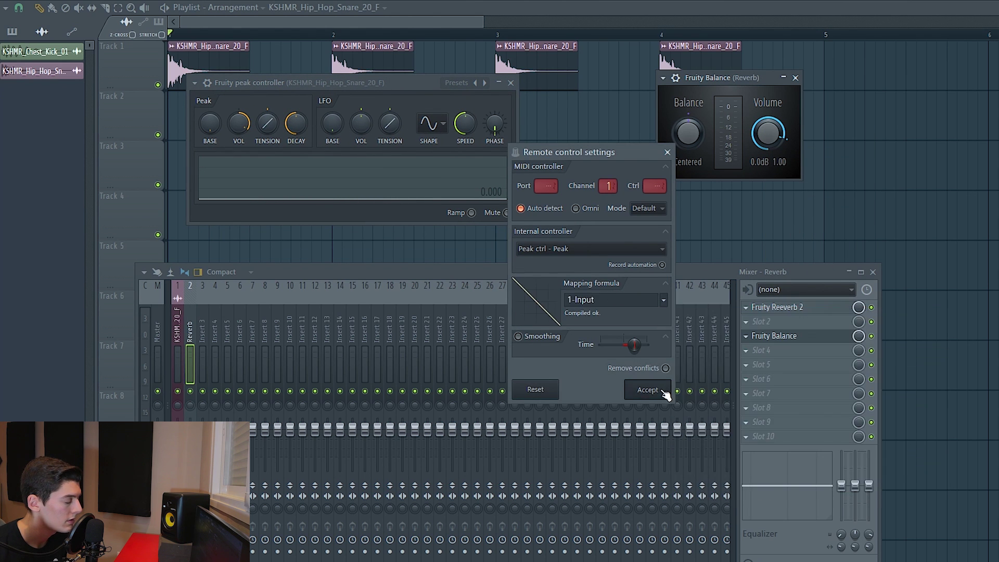
click(654, 390)
Set the peak base level of the snare's Fruity peak controller to 0.2
right_click(214, 135)
click(273, 292)
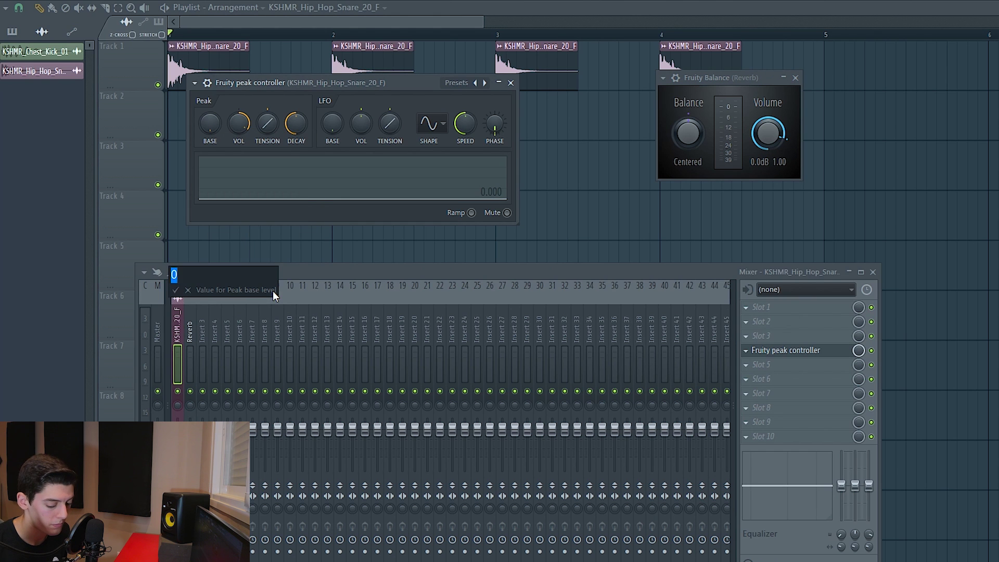
text(0.2)
key(Return)
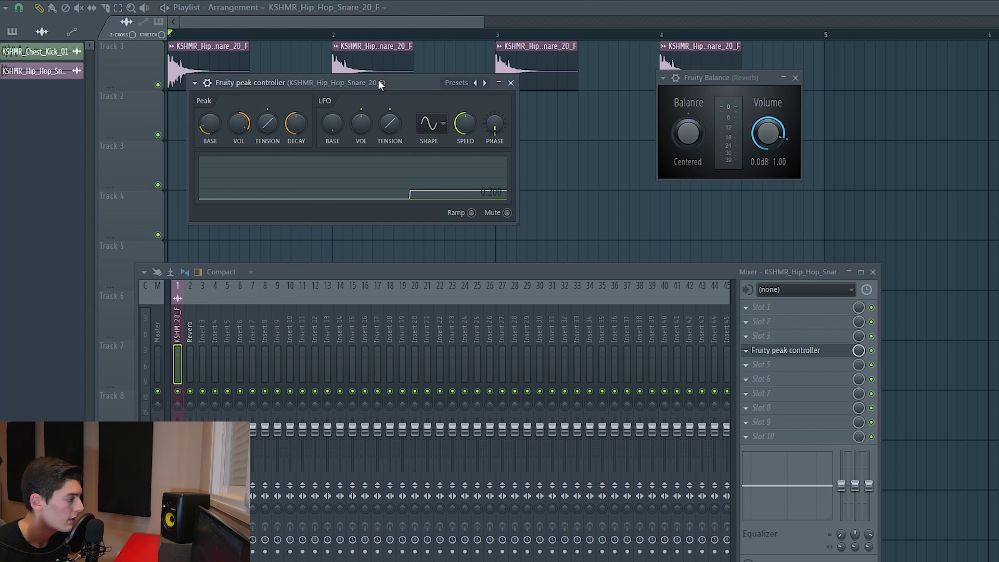
Play the song to check the reverb ducking and lower the peak volume in the snare's Fruity peak controller
drag(360, 84, 393, 88)
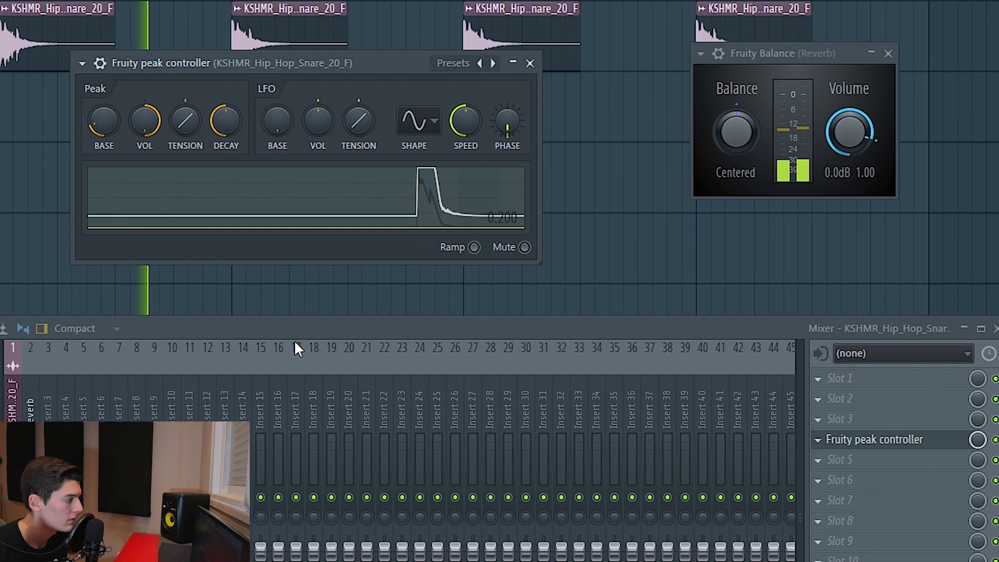
click(31, 453)
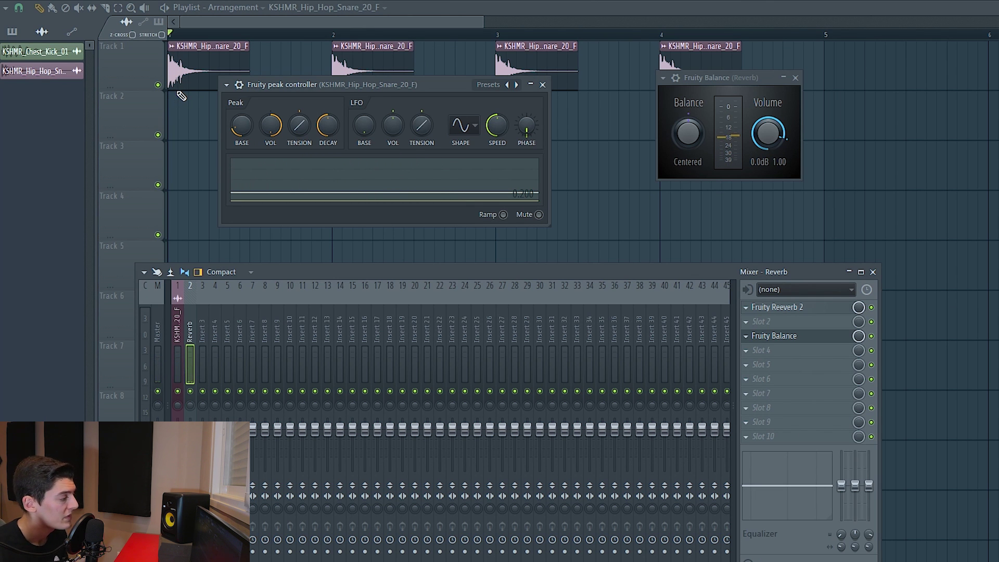
click(271, 125)
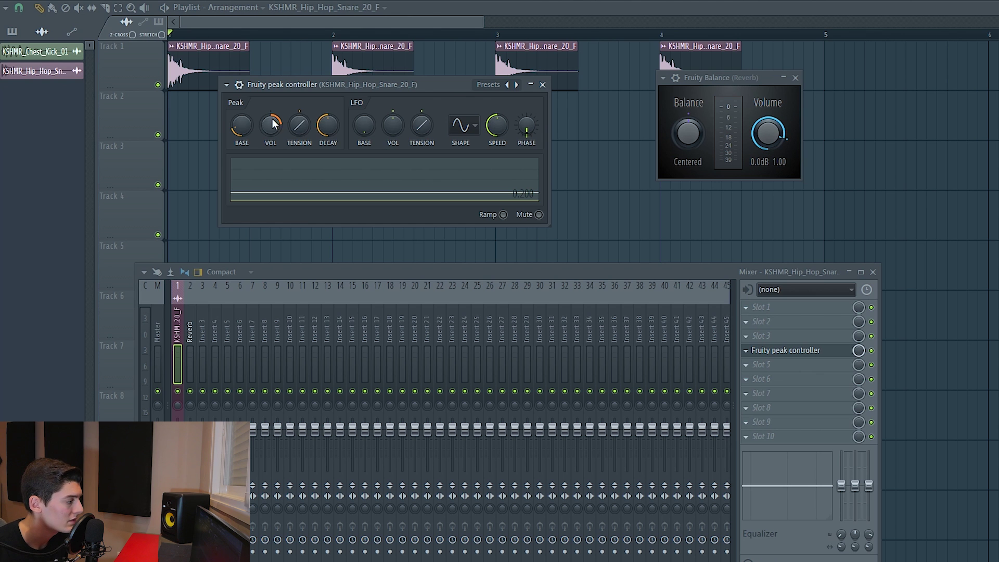
key(space)
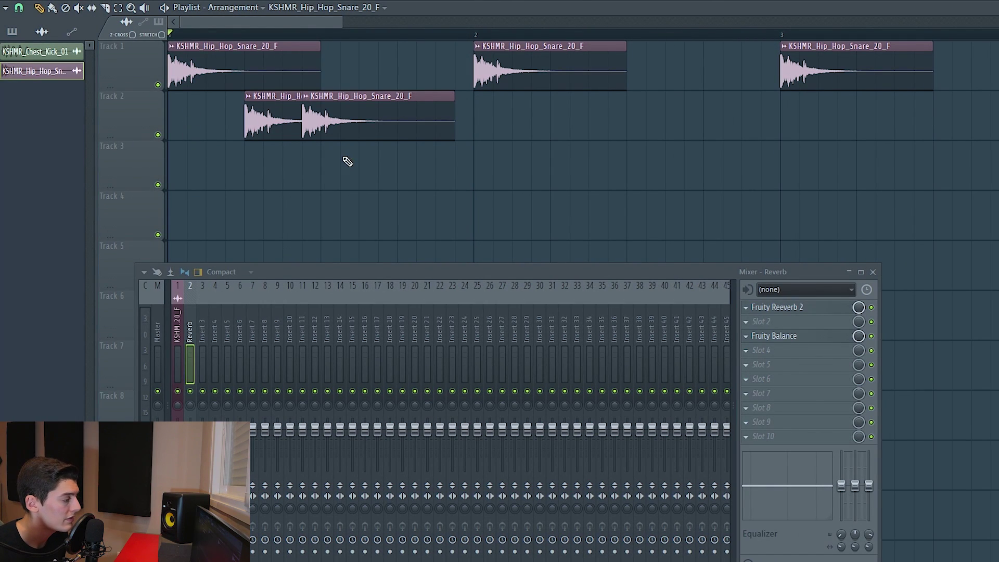
Add a third snare clip on Track 2 and select the playlist's opening time range, about three beats, for playback
drag(362, 161, 383, 105)
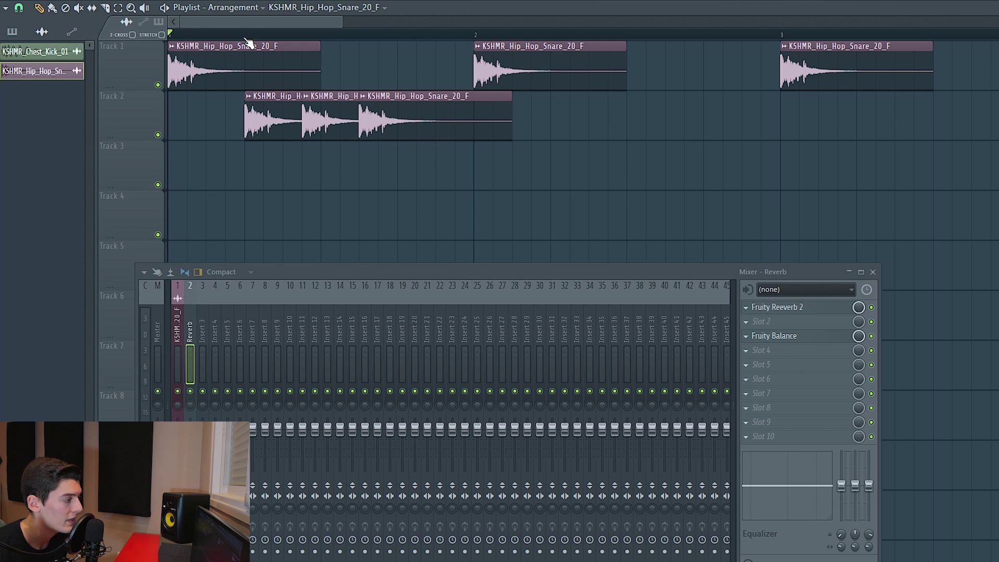
drag(172, 35, 398, 43)
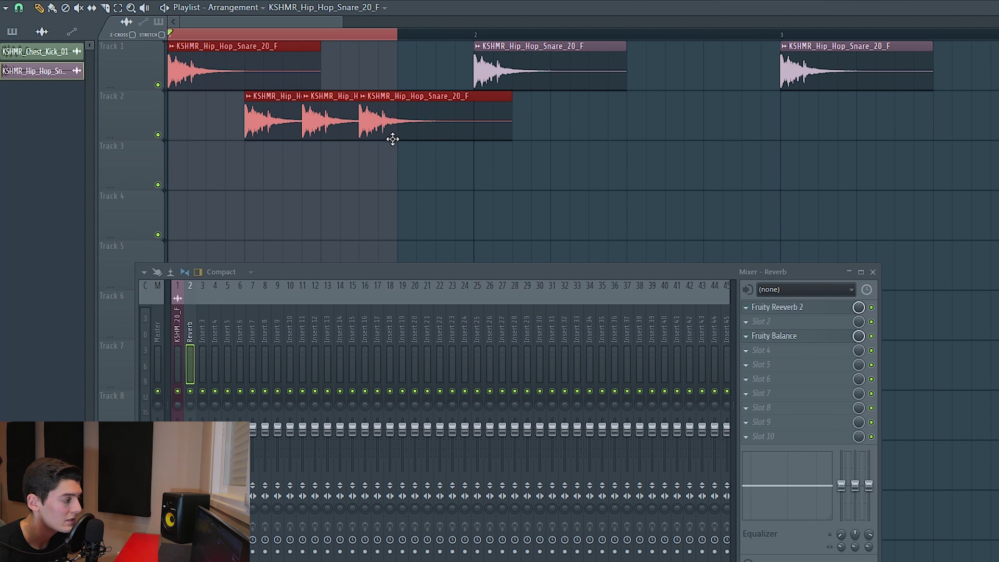
click(389, 166)
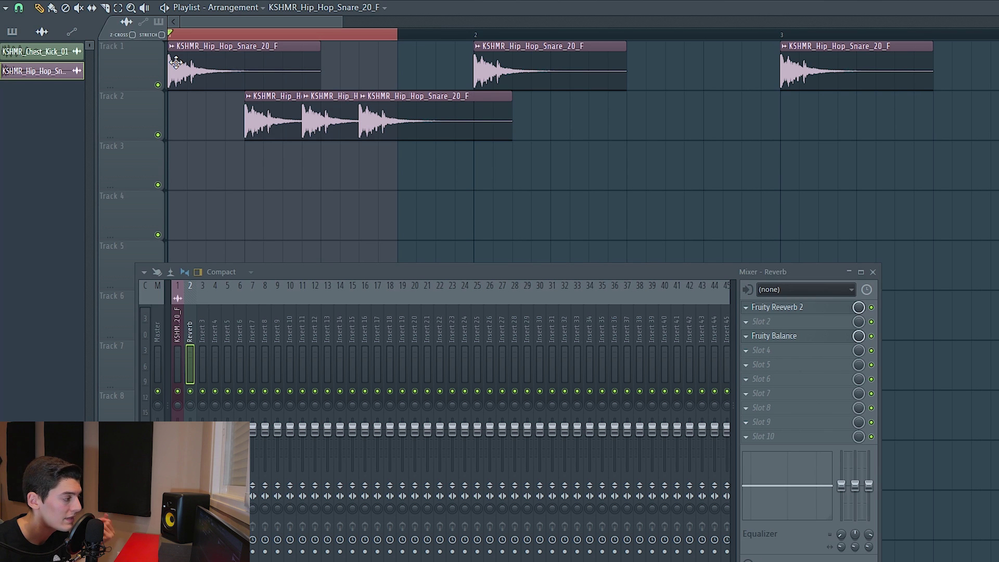
Lower the snare's mixer track fader and play the song with the Fruity peak controller switched off
drag(177, 430, 178, 442)
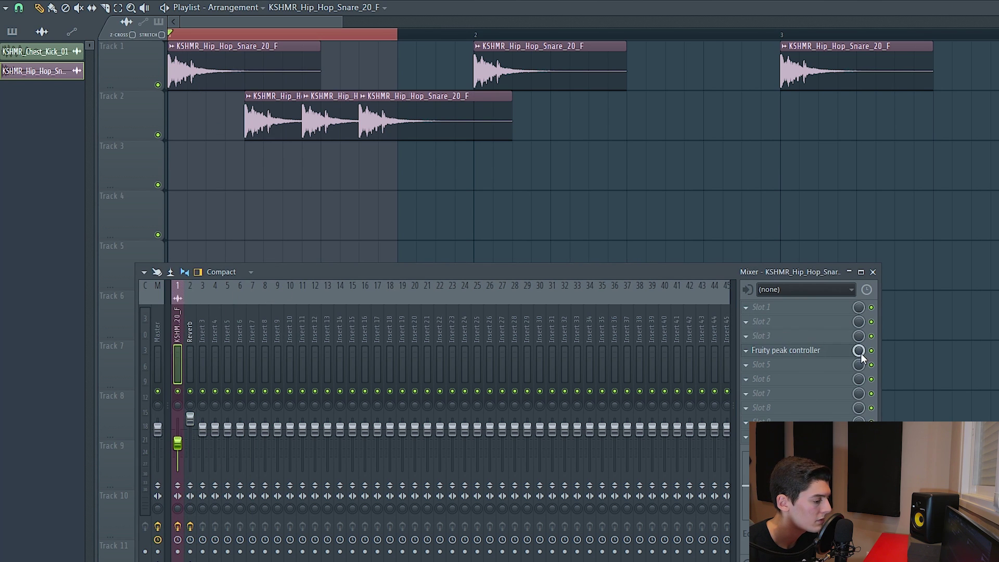
key(space)
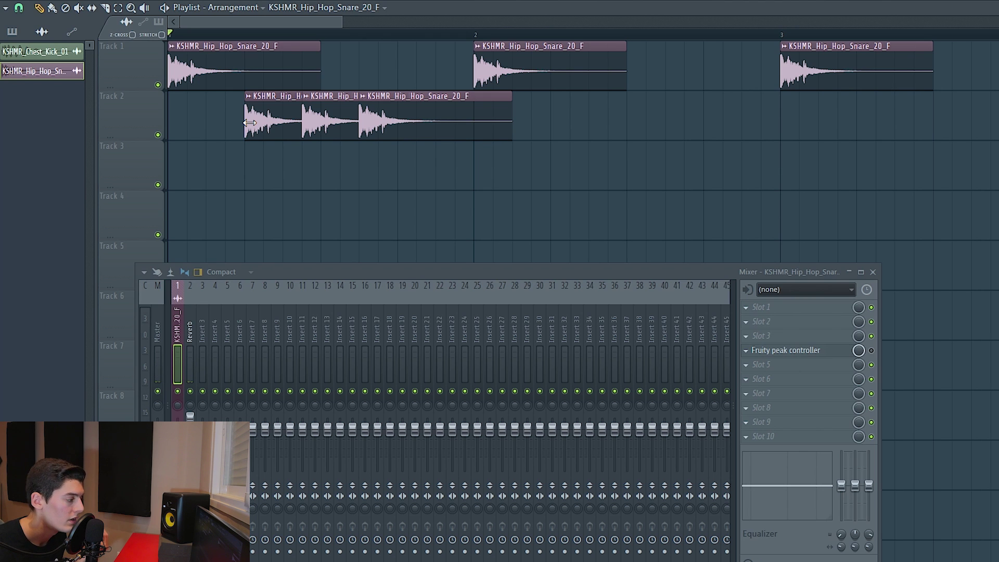
Switch the snare's Fruity peak controller back on, play the song to compare, and lower its peak volume
click(192, 318)
click(177, 321)
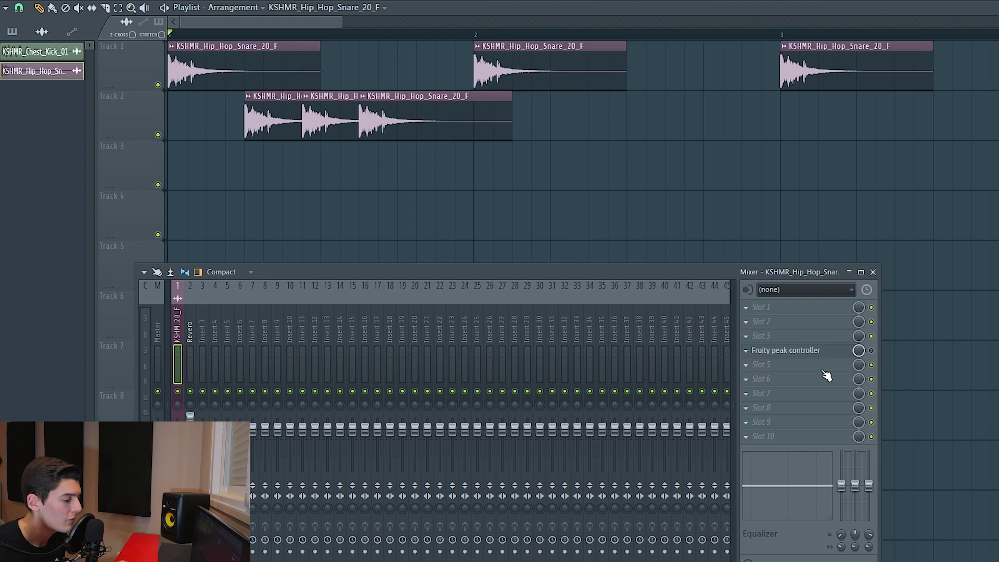
click(842, 353)
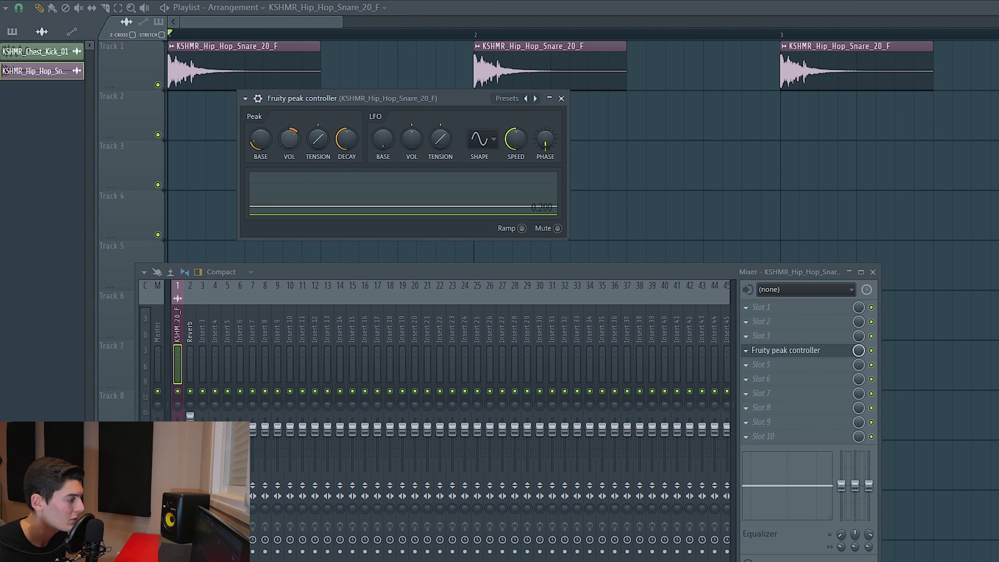
drag(351, 96, 726, 101)
key(space)
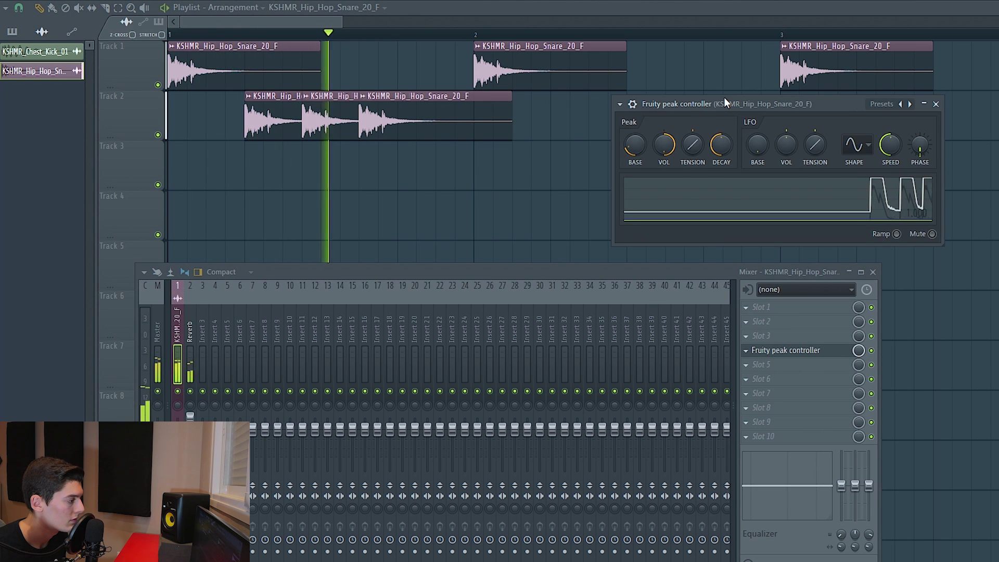
key(space)
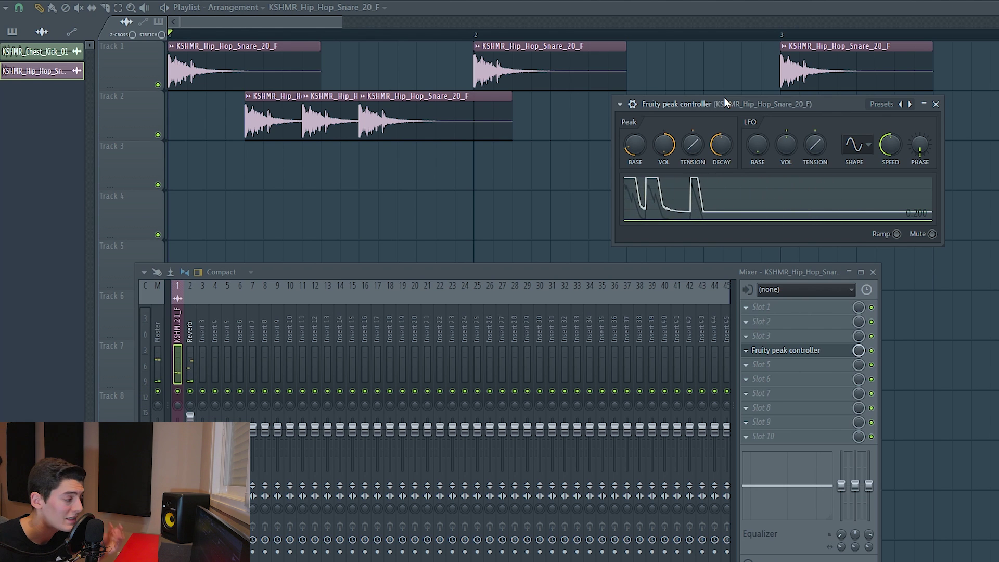
drag(664, 144, 664, 158)
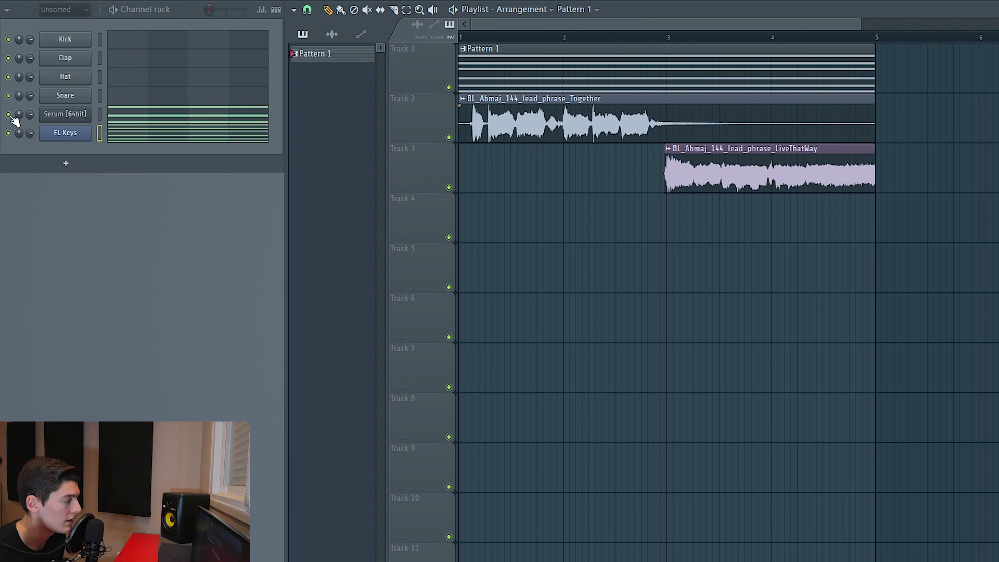
Mute playlist Tracks 2 and 3 and play Pattern 1 on its own
click(449, 137)
click(449, 187)
key(space)
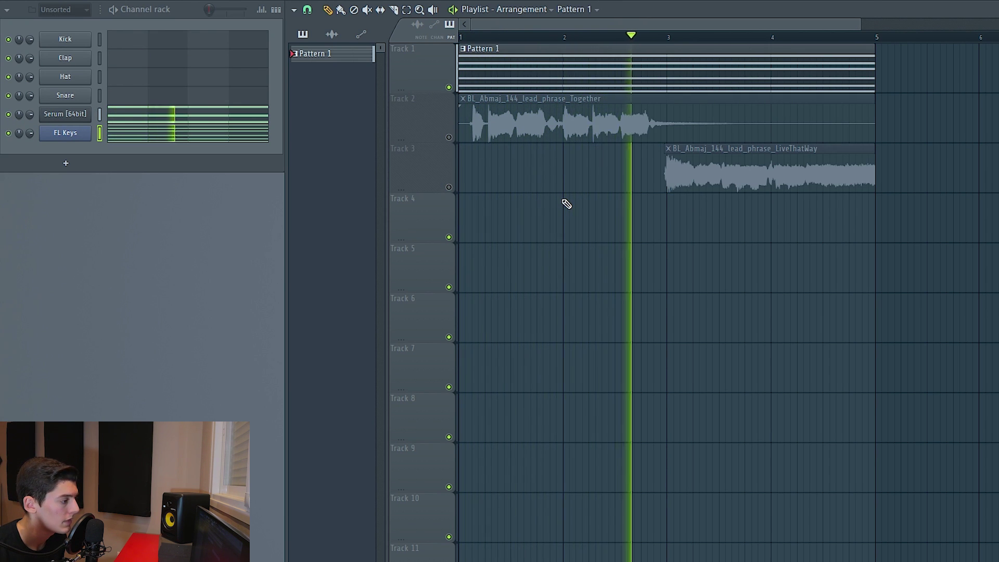
key(space)
Unmute Tracks 2 and 3, mute Track 1, and play only the two lead vocal phrases
click(449, 137)
click(449, 187)
click(449, 87)
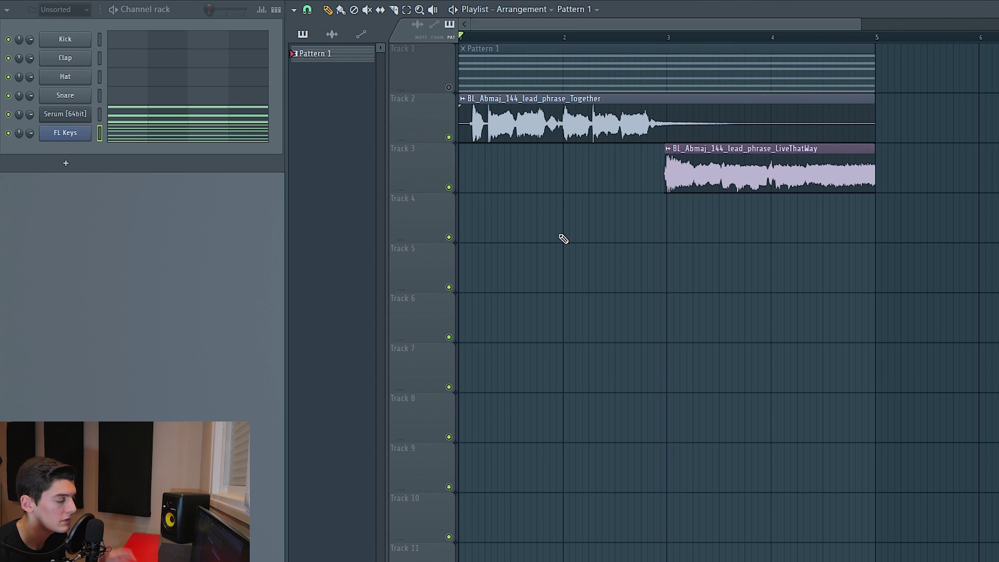
key(space)
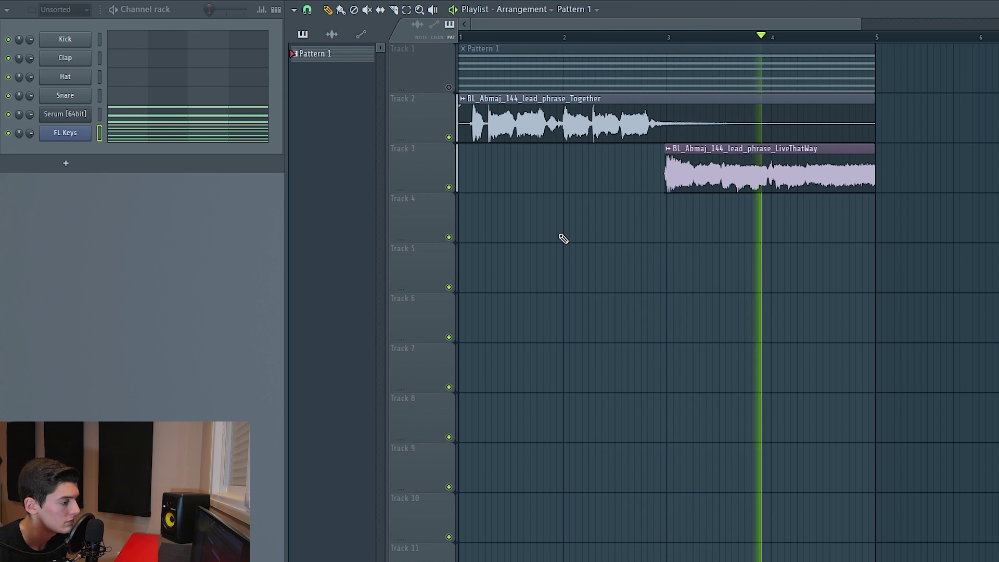
key(space)
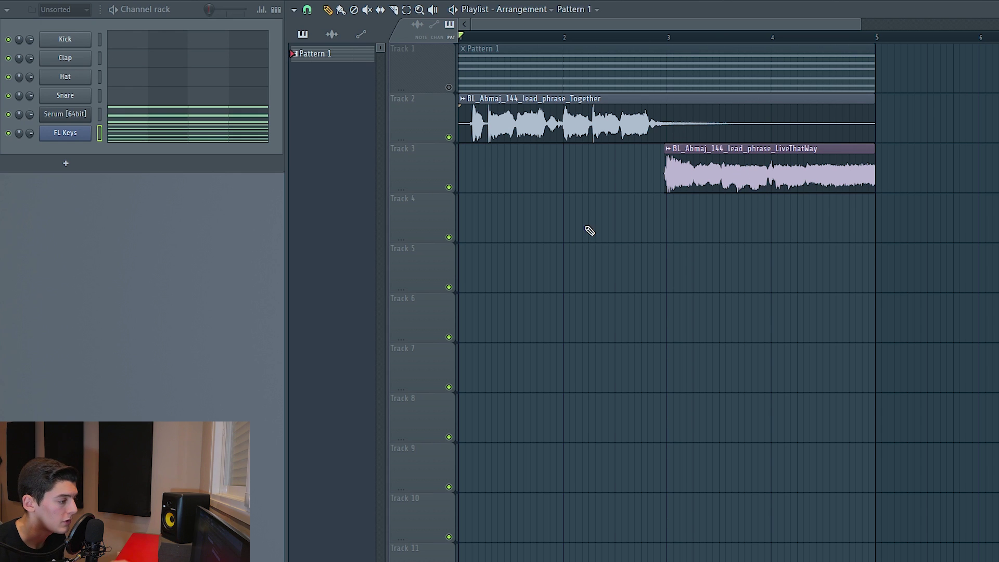
Unmute Track 1, show the mixer, and play the vocals together with the pattern
click(449, 87)
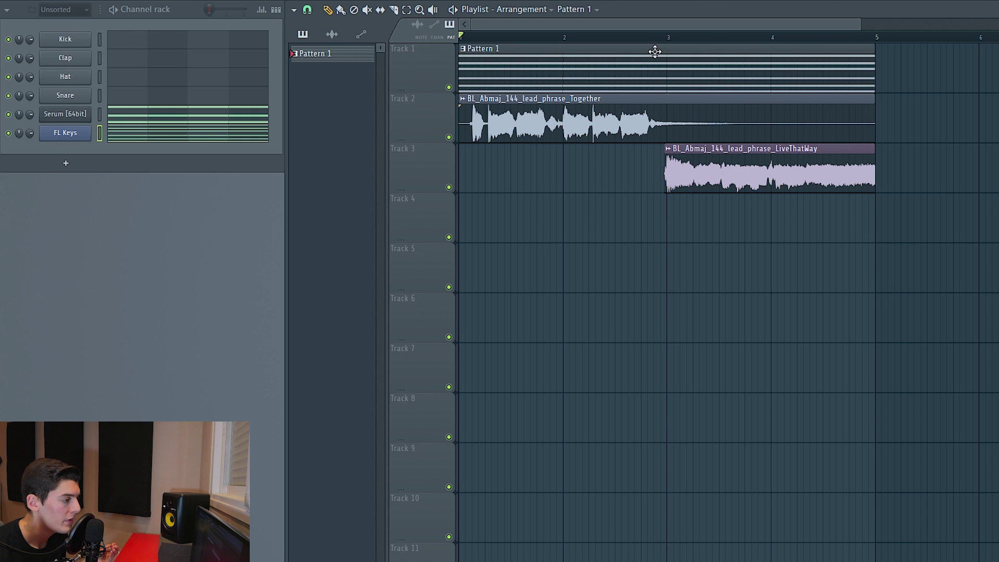
key(F9)
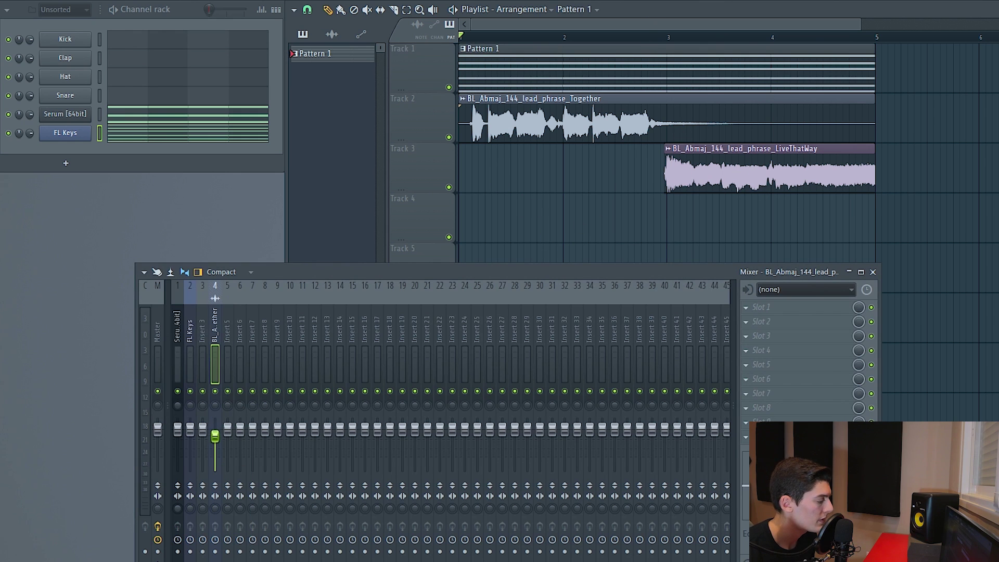
key(space)
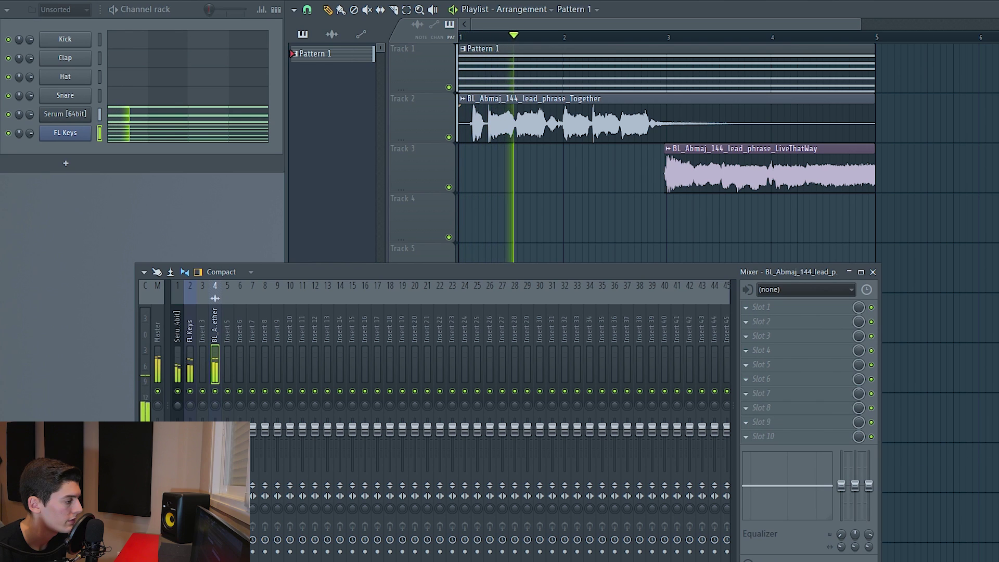
key(space)
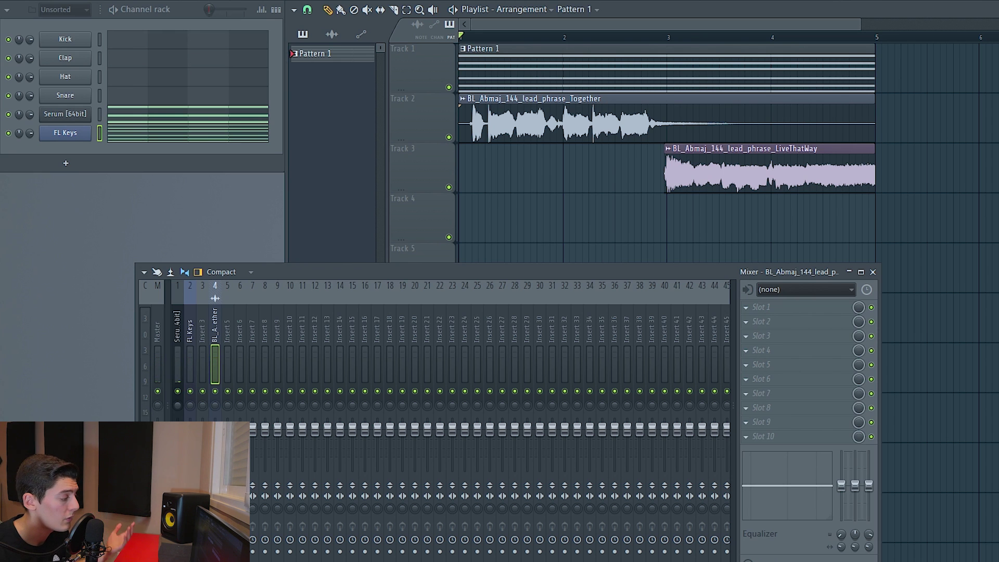
Load Fruity parametric EQ 2 in slot 1 of the BL_Abmaj_144_lead_phrase_Together mixer track
key(Left)
key(Left)
key(Left)
click(215, 380)
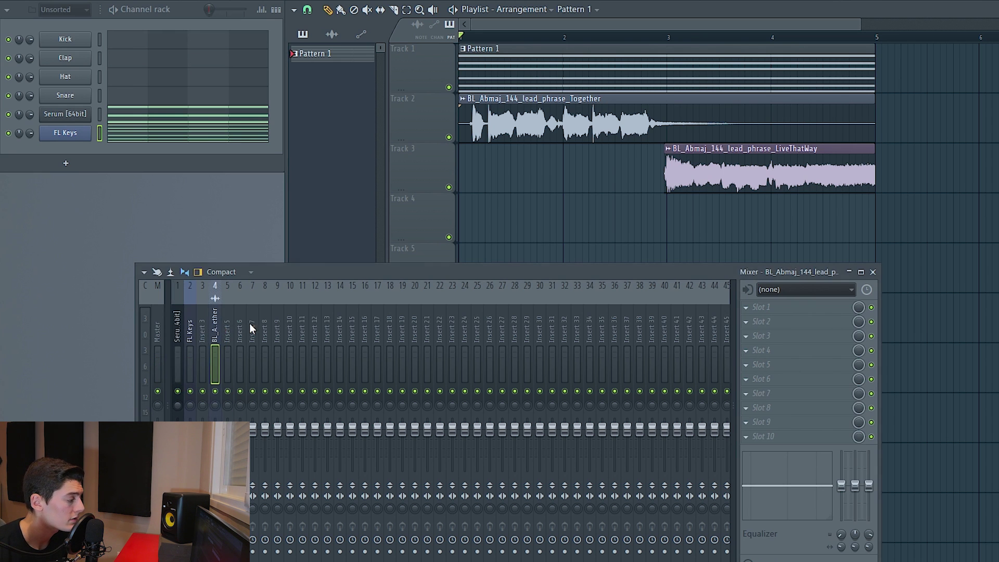
click(760, 310)
click(464, 411)
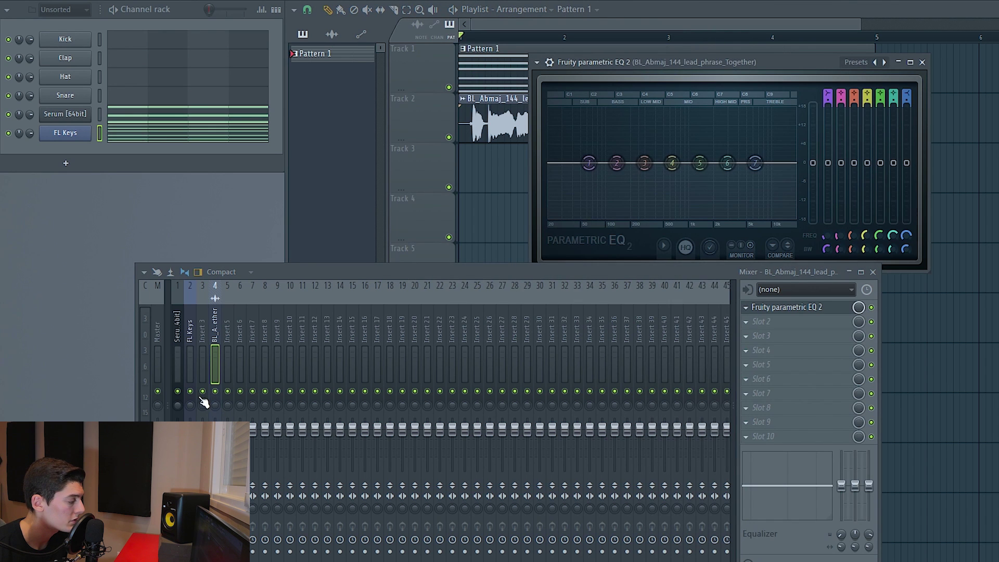
During playback, boost the vocal EQ's band 4 at about 416 Hz and band 6 at about 3.5 kHz
key(space)
drag(697, 63, 573, 58)
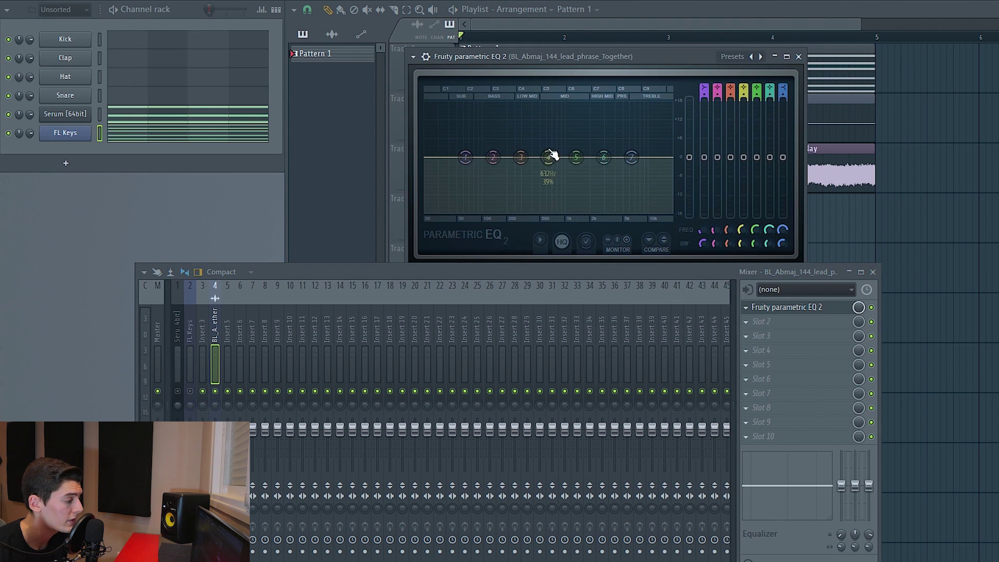
drag(546, 157, 534, 132)
drag(603, 157, 612, 133)
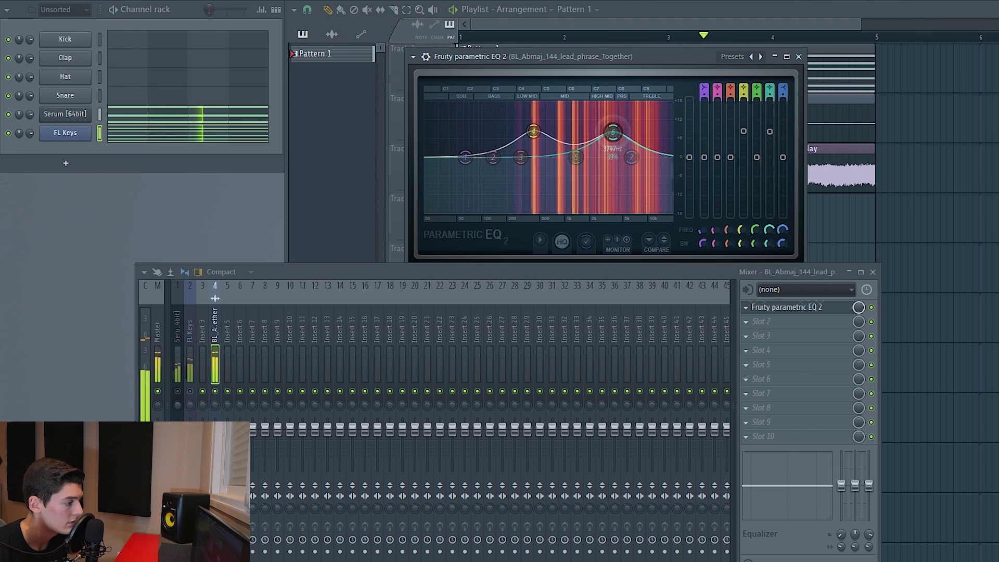
key(space)
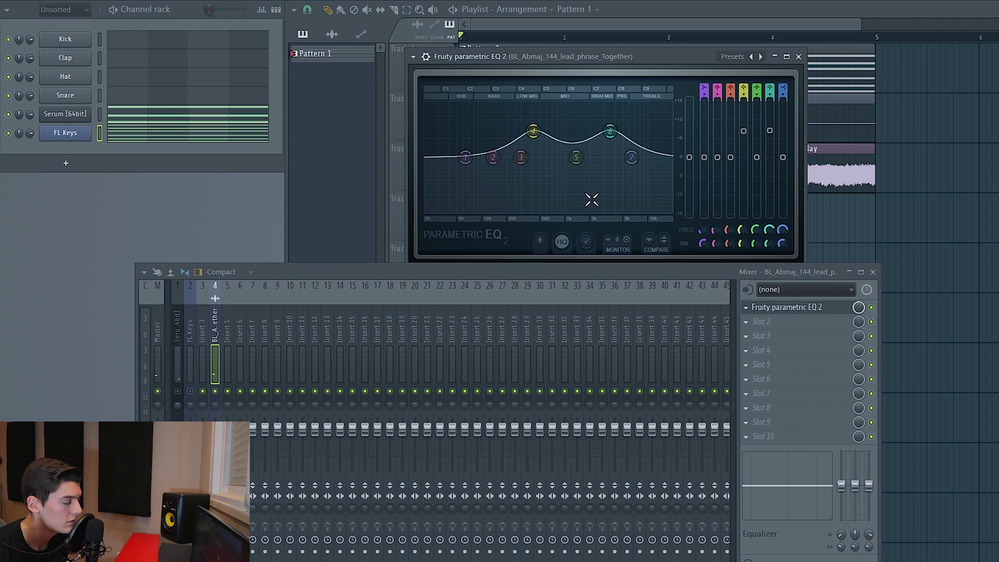
Copy the vocal track's Fruity parametric EQ 2 settings to the Serum and FL Keys mixer tracks
click(746, 311)
drag(757, 360, 242, 358)
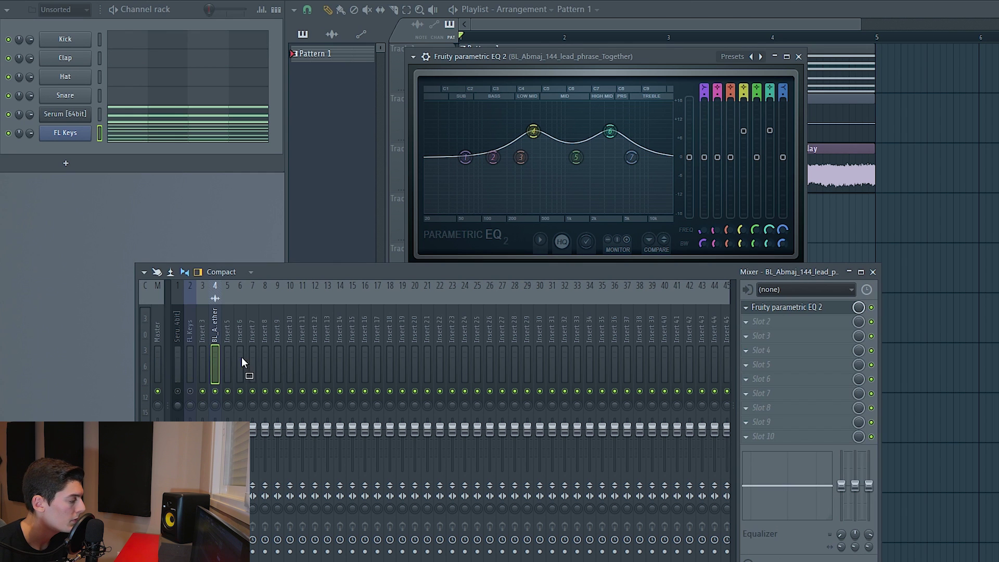
drag(174, 328, 174, 329)
click(746, 307)
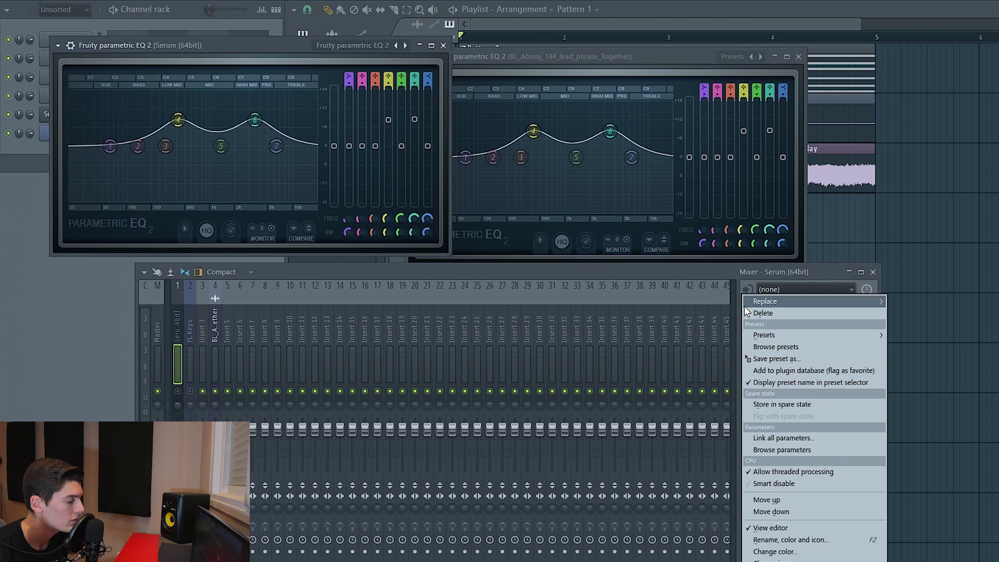
drag(759, 361, 192, 324)
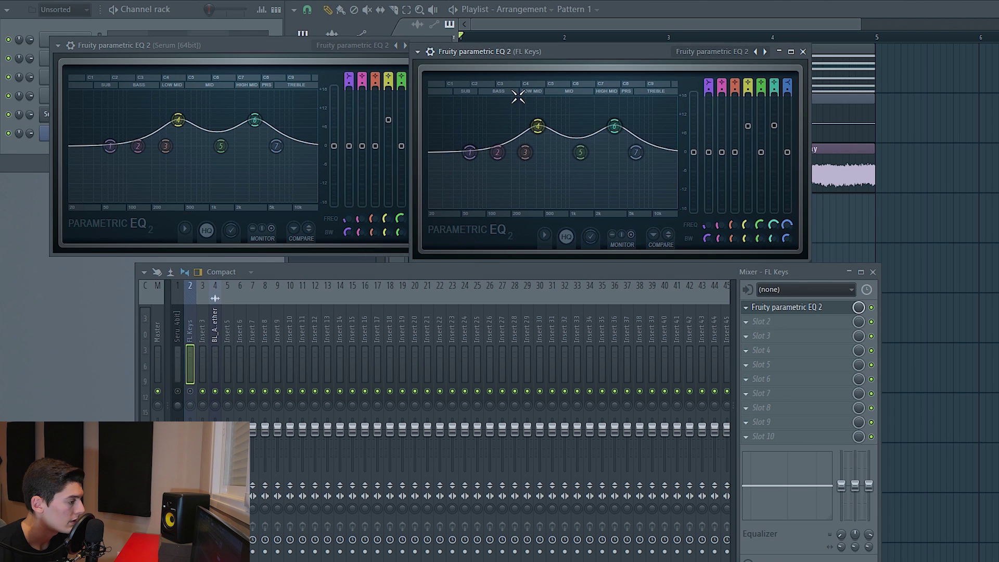
Move the FL Keys EQ window aside and delete Fruity parametric EQ 2 from the vocal mixer track
drag(588, 62, 323, 84)
click(620, 73)
click(745, 308)
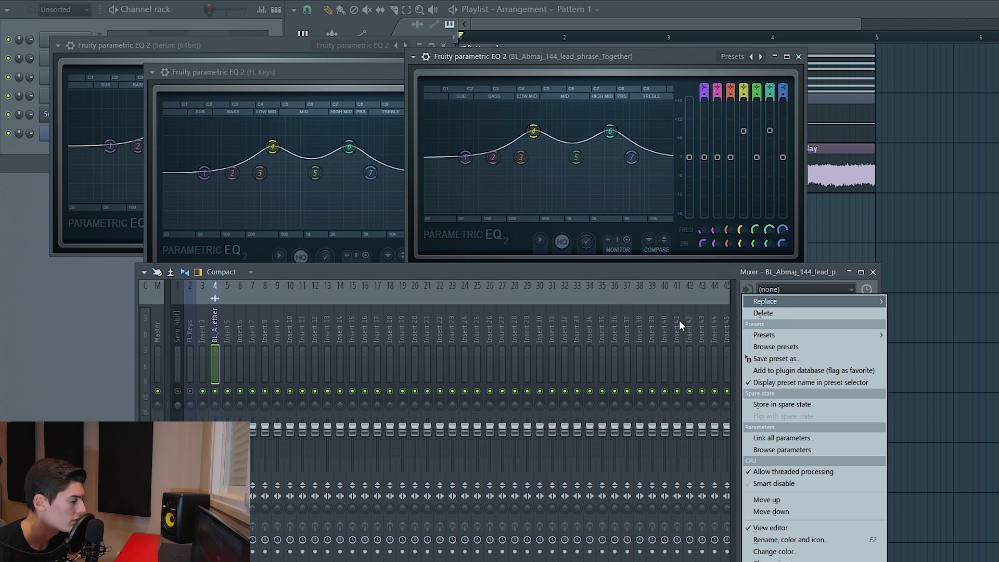
click(679, 320)
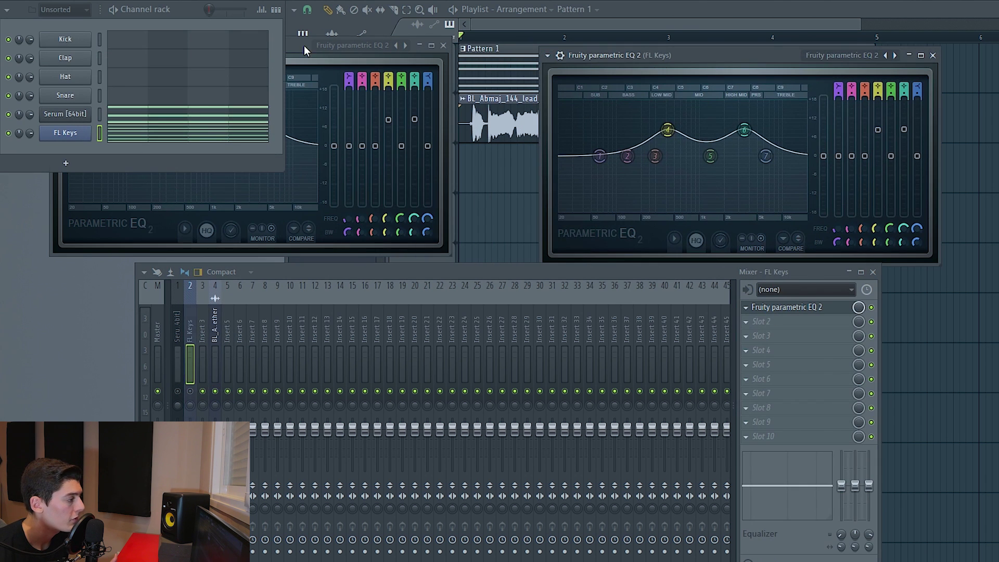
Pull bands 4 and 6 below zero in both the Serum and FL Keys equalizers, and play the result
drag(303, 49, 365, 48)
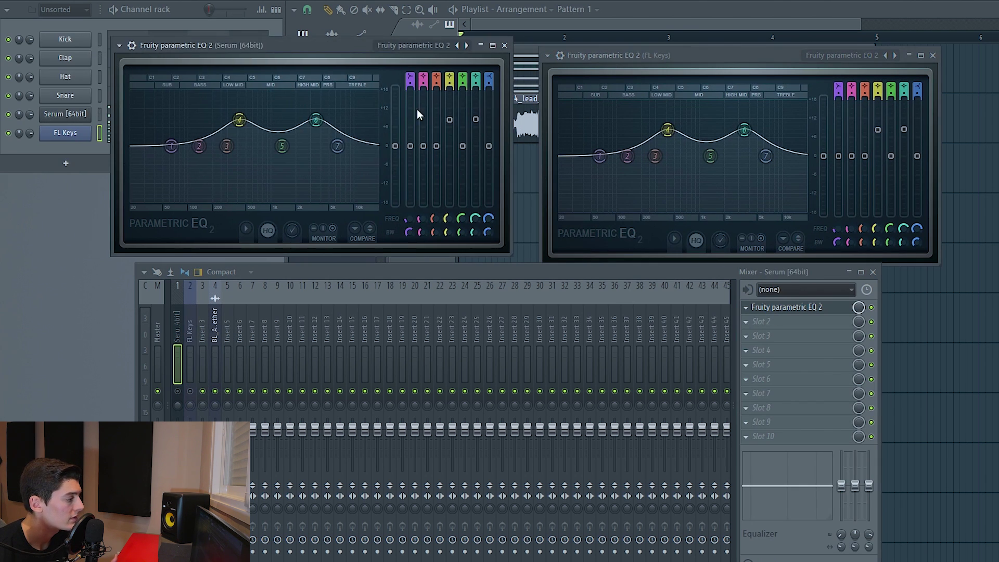
drag(239, 119, 238, 161)
drag(316, 120, 315, 159)
drag(877, 129, 878, 170)
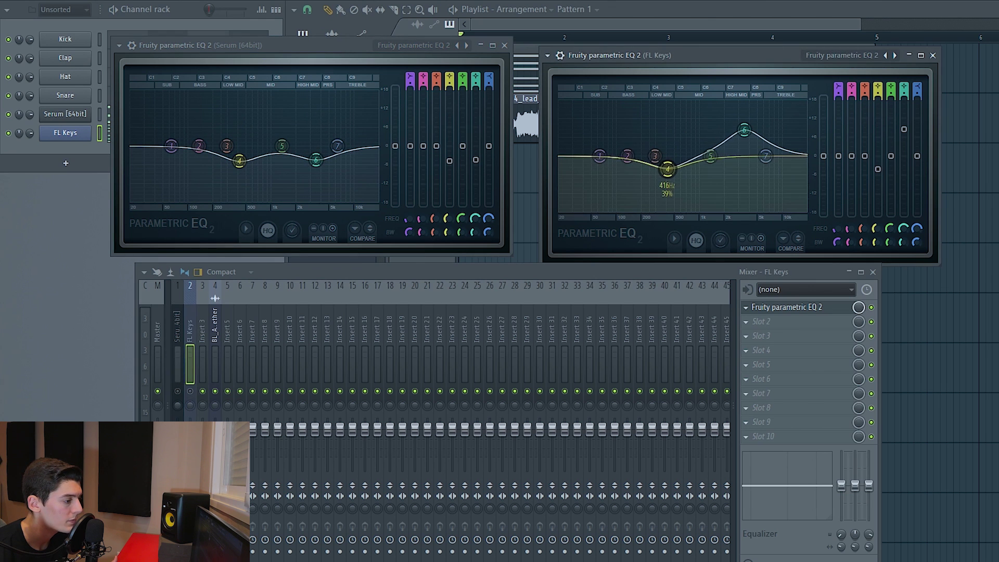
drag(909, 129, 910, 172)
key(space)
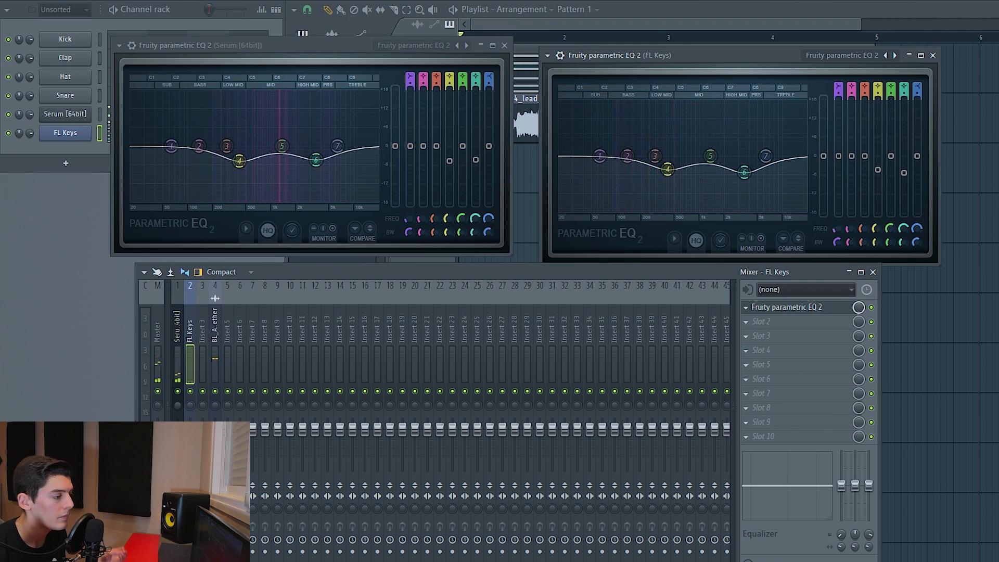
Slice the Track 2 vocal clip at bars 2 and 3, delete everything after bar 2, and play the arrangement
key(F5)
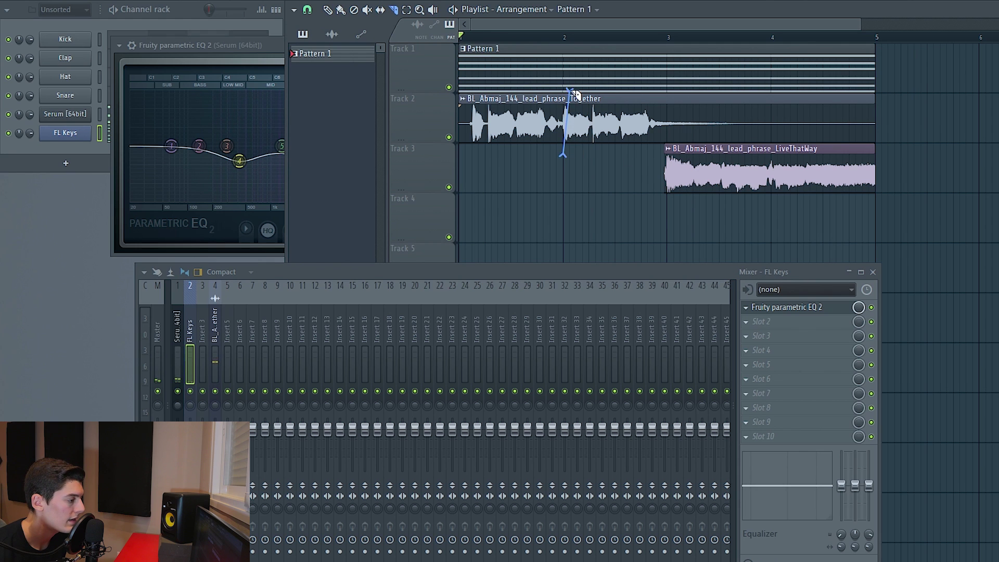
drag(572, 92, 574, 94)
drag(670, 135, 674, 99)
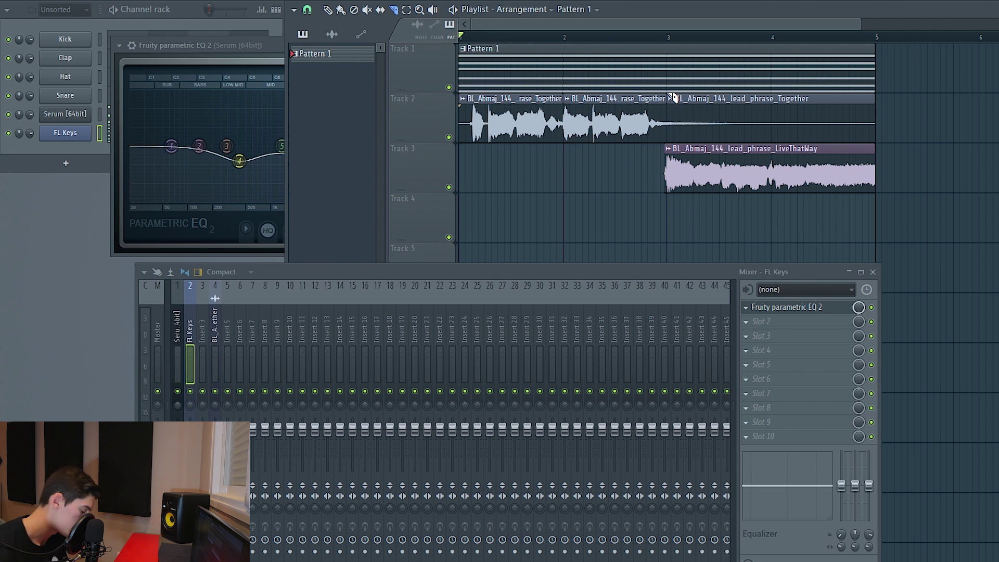
key(p)
right_click(682, 107)
right_click(648, 127)
key(space)
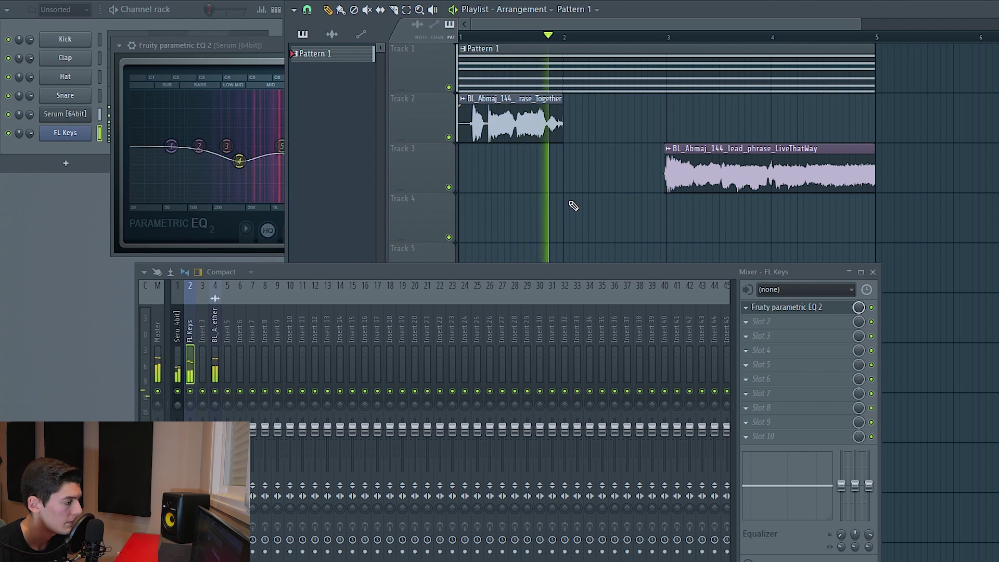
key(space)
Mark the vocal-free section from bar 2 to bar 3 and reopen the Serum and FL Keys equalizers
drag(565, 37, 669, 42)
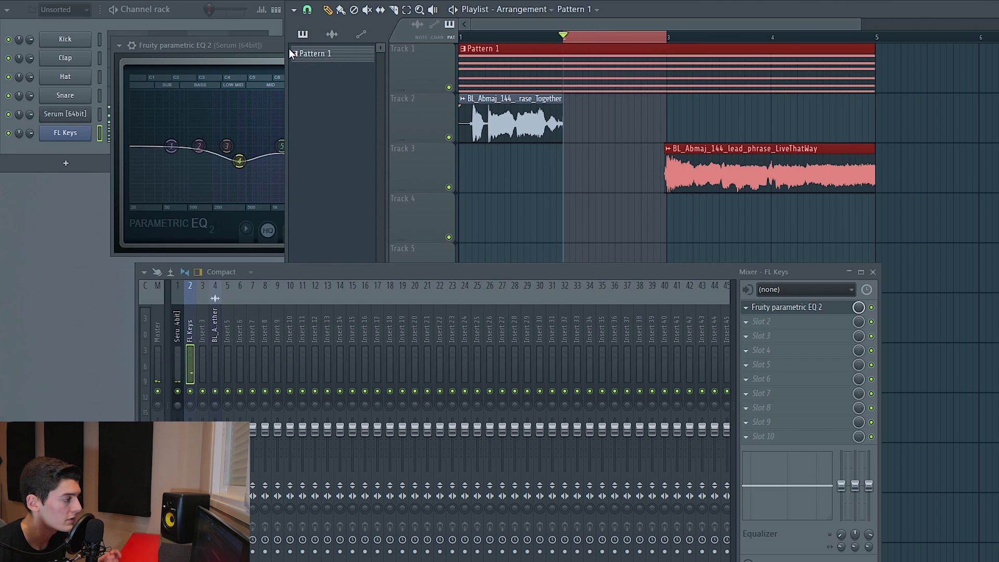
click(257, 165)
click(177, 341)
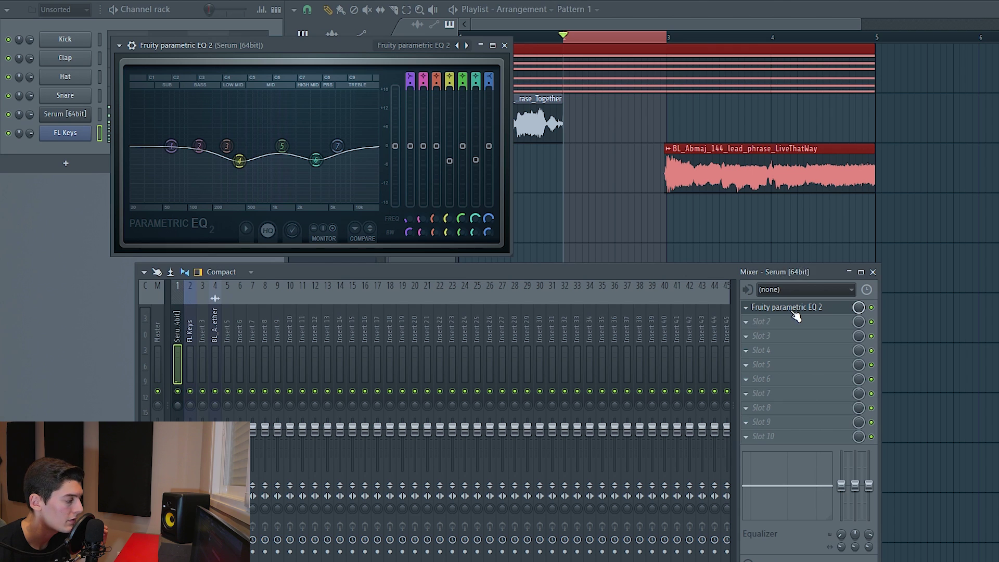
click(792, 308)
click(792, 309)
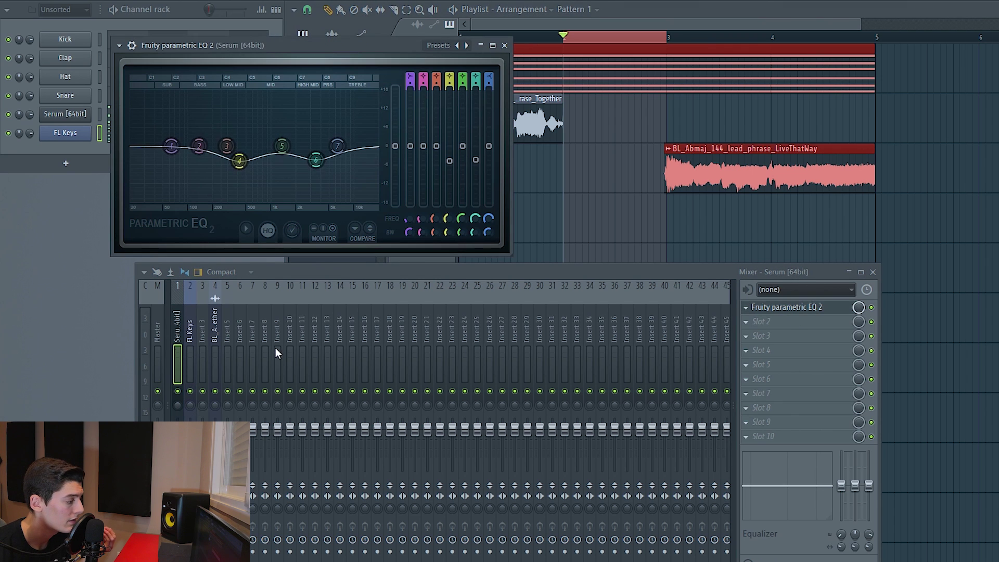
click(193, 334)
click(781, 307)
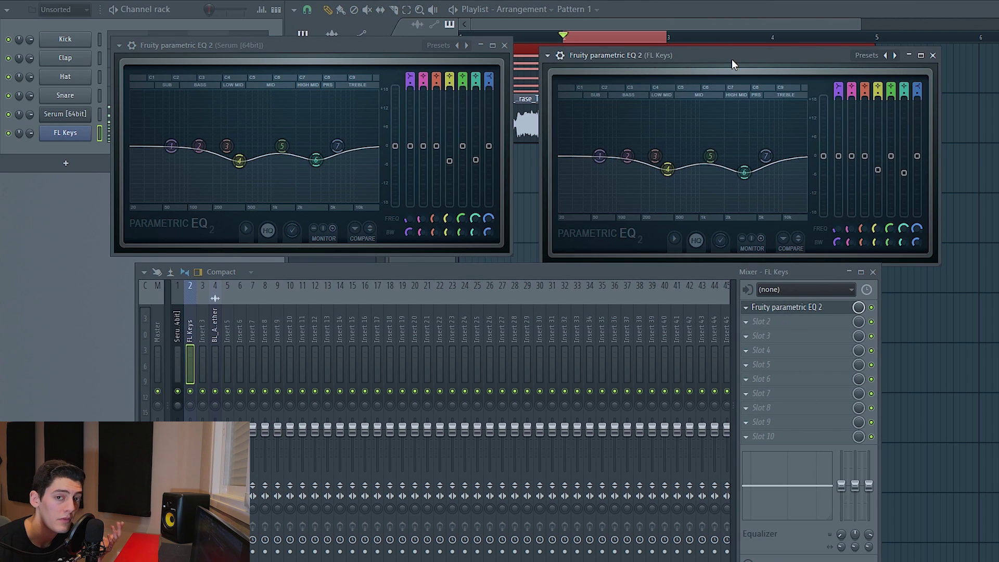
Spread out the two EQ windows and compare the vocal section with the gap between bars 2 and 3
drag(732, 58, 924, 46)
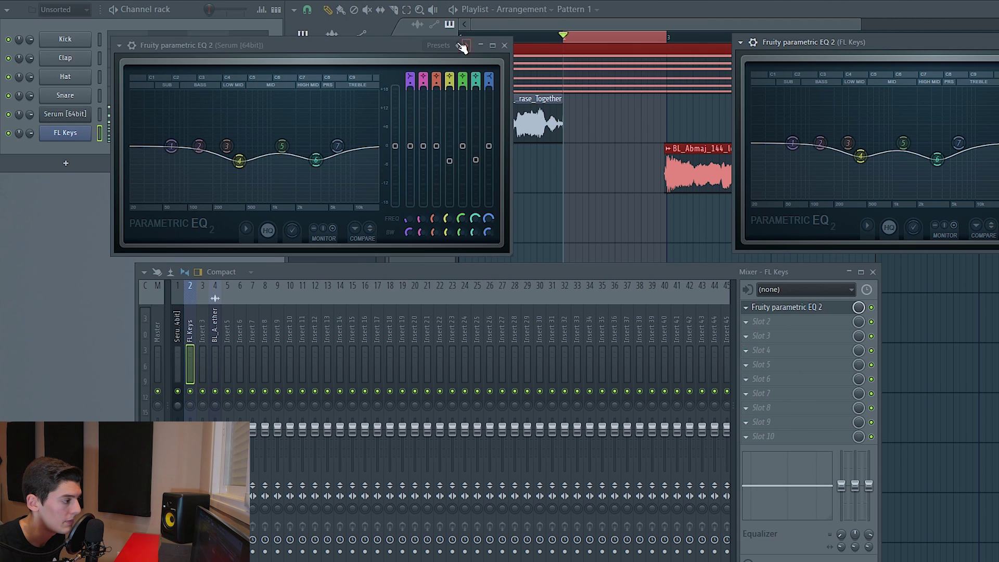
drag(379, 48, 266, 47)
click(563, 47)
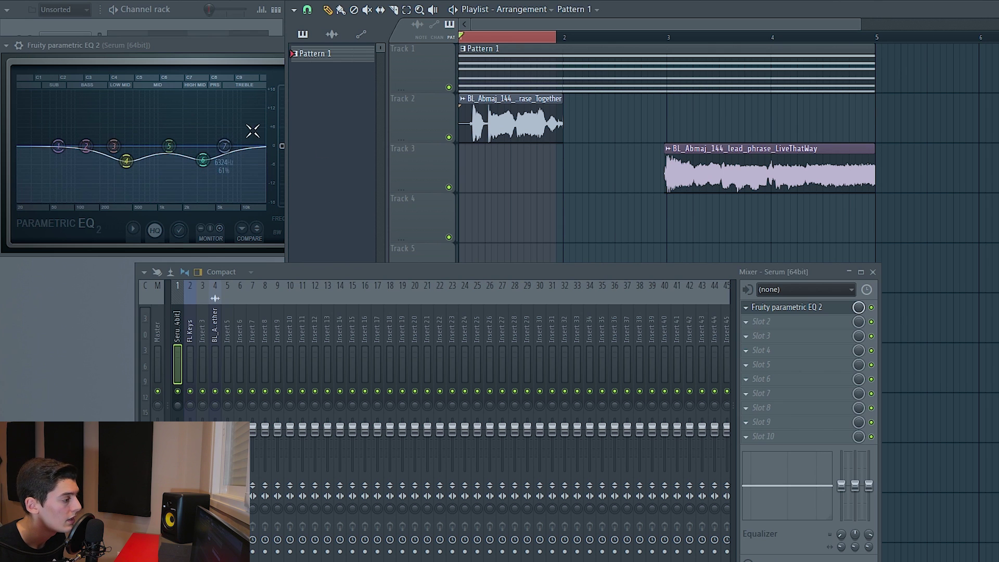
click(669, 40)
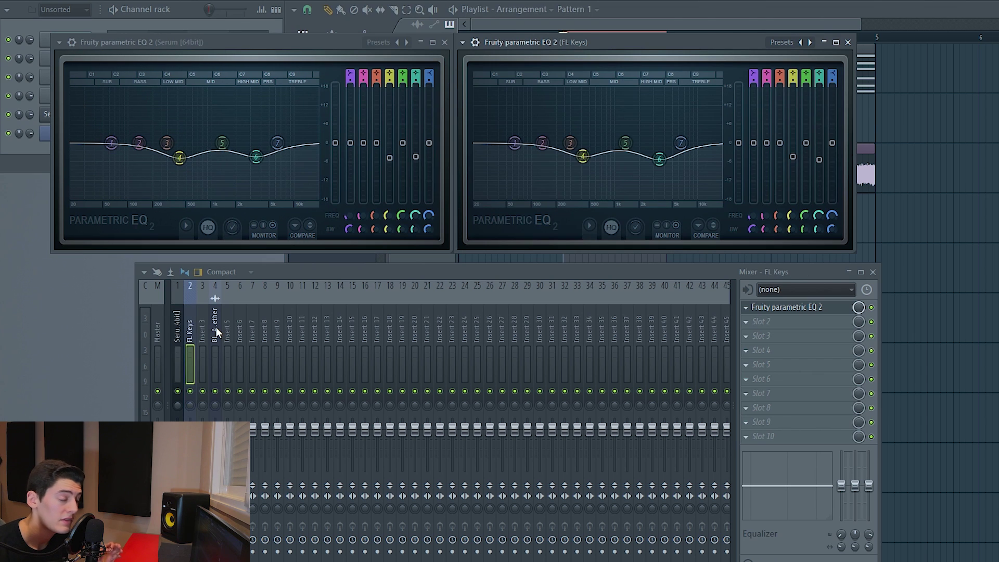
Load Fruity peak controller in slot 1 of the BL_Abmaj_144_lead_phrase_Together mixer track
click(216, 327)
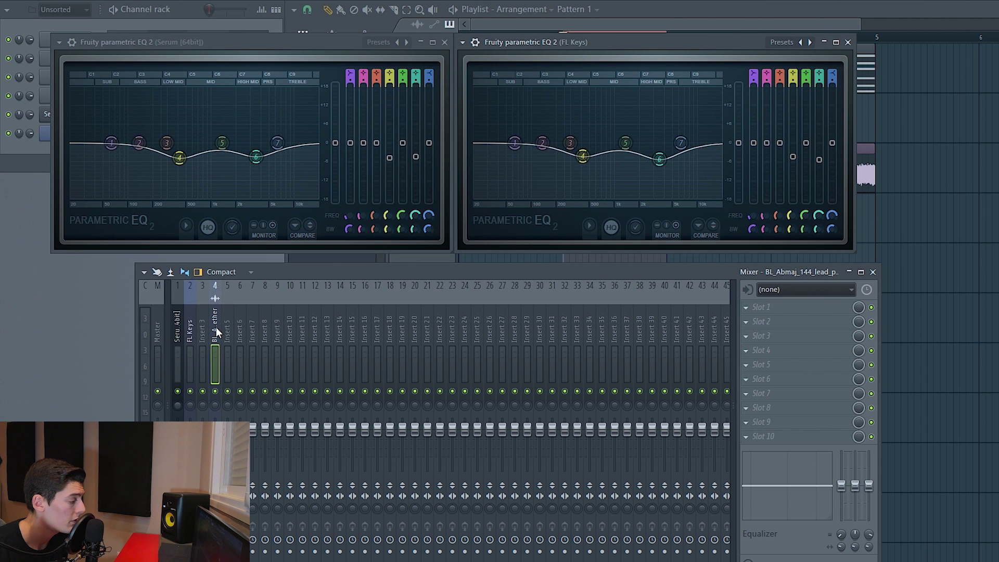
click(785, 312)
click(439, 414)
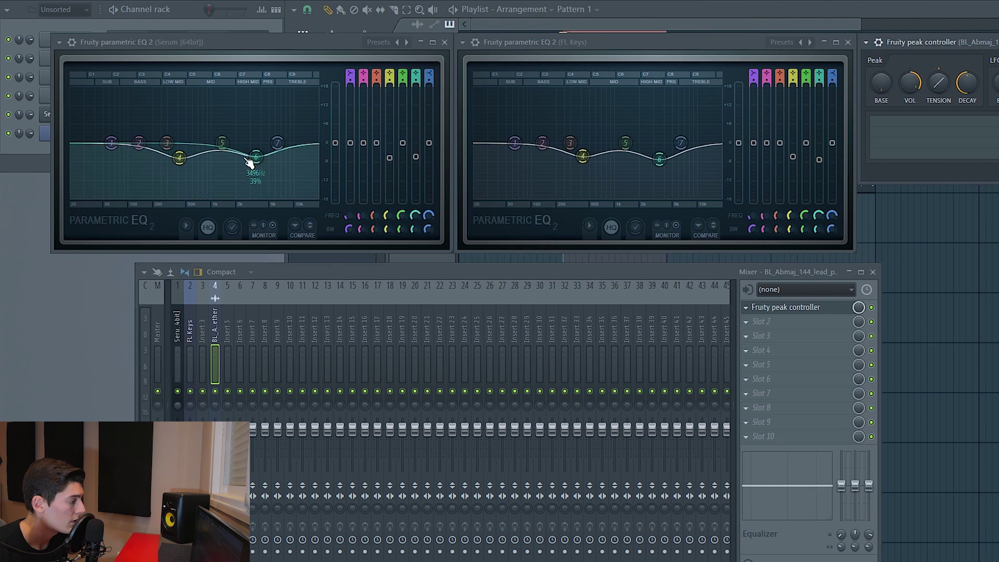
Flatten bands 4 and 6 of the Serum EQ and link band 4's level to Peak ctrl - Peak with inverted mapping
drag(389, 158, 416, 143)
right_click(391, 143)
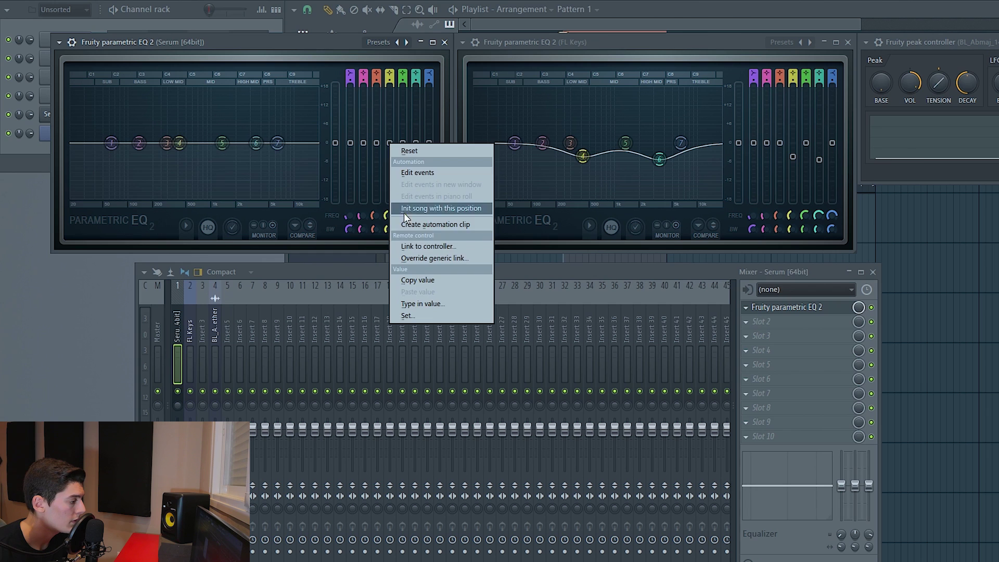
click(428, 246)
click(592, 249)
click(548, 316)
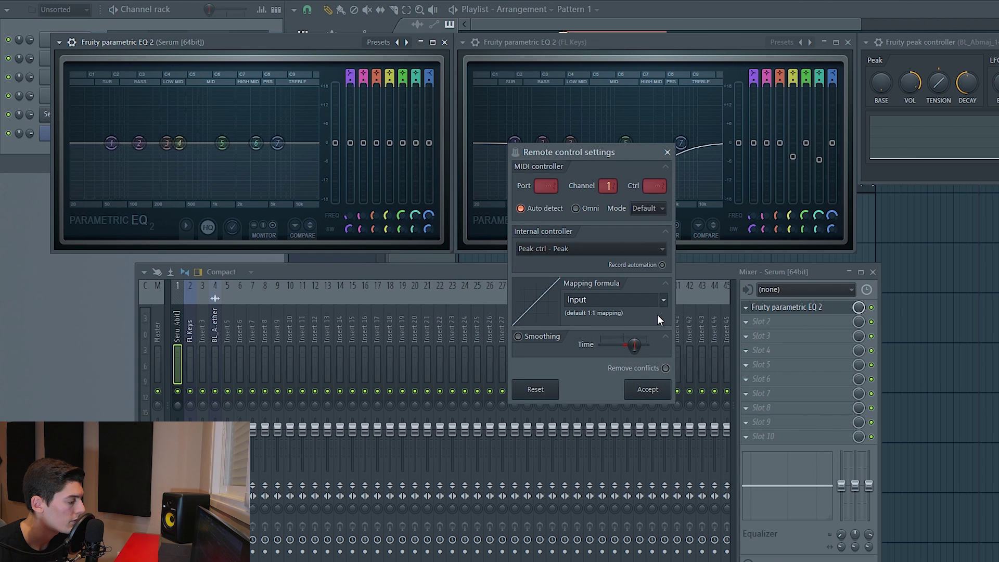
click(664, 300)
click(676, 336)
click(648, 389)
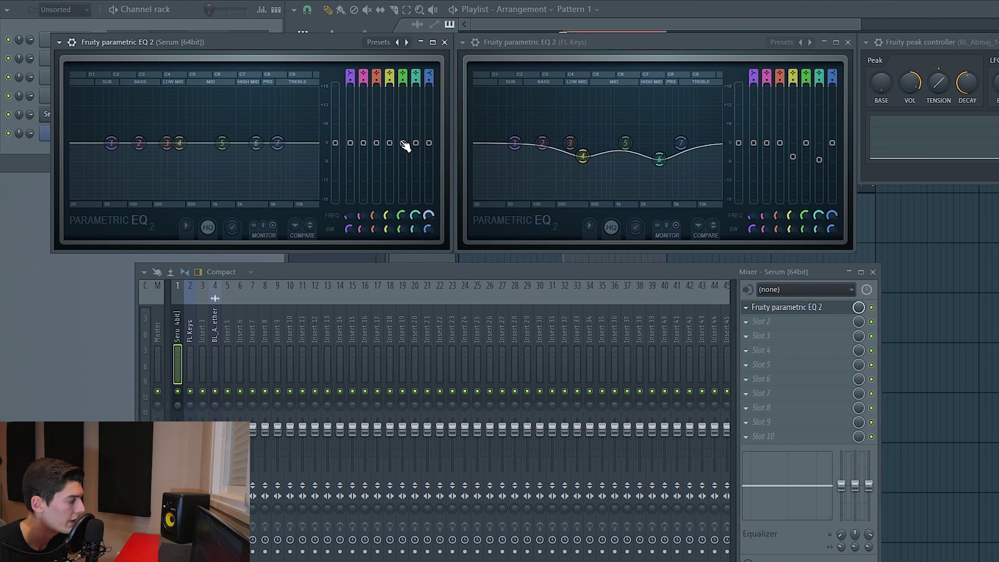
Link the level of band 6 in the Serum EQ to the same inverted peak control
right_click(415, 143)
click(453, 245)
click(648, 389)
Flatten bands 4 and 6 of the FL Keys EQ and link their levels to Peak ctrl - Peak with inverted mapping
right_click(793, 143)
click(665, 300)
mouse_move(793, 157)
mouse_down()
mouse_move(793, 143)
mouse_move(819, 143)
mouse_up()
click(583, 249)
click(543, 306)
click(648, 389)
Set the peak controller's base level to 0.5 and play the arrangement while watching both equalizers
mouse_move(882, 84)
mouse_down()
mouse_move(881, 57)
mouse_move(881, 68)
mouse_up()
right_click(881, 82)
click(917, 241)
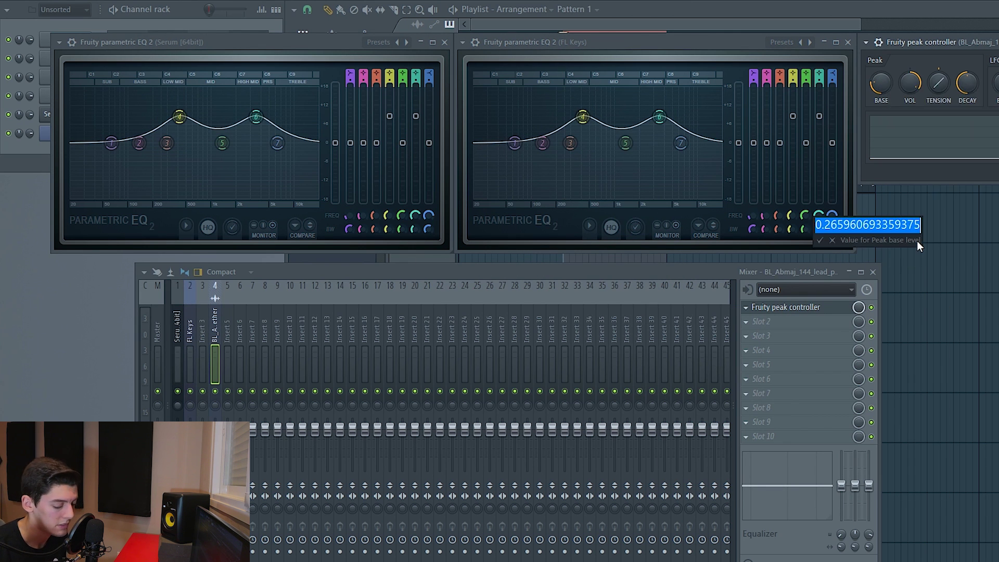
text(0.5)
key(Return)
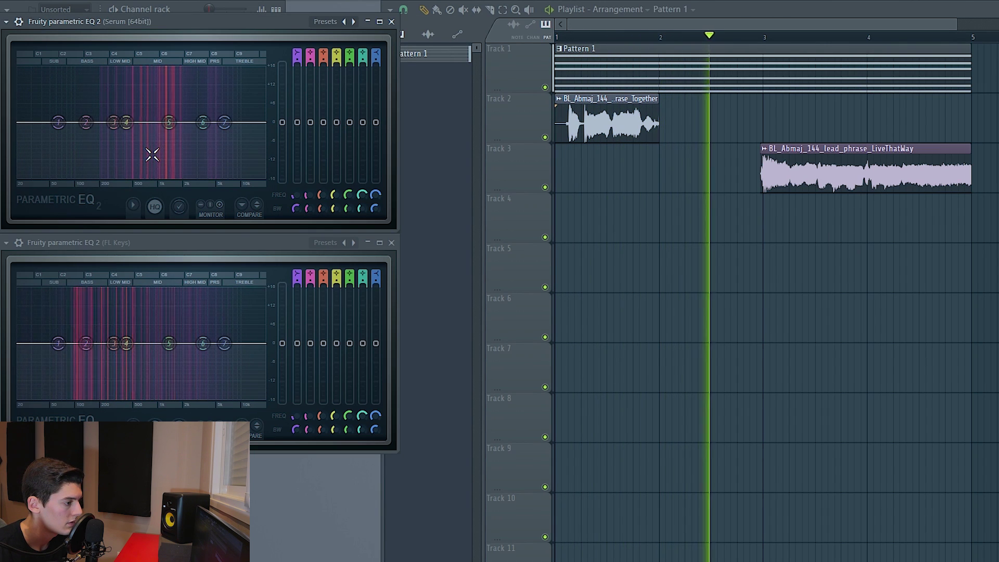
key(space)
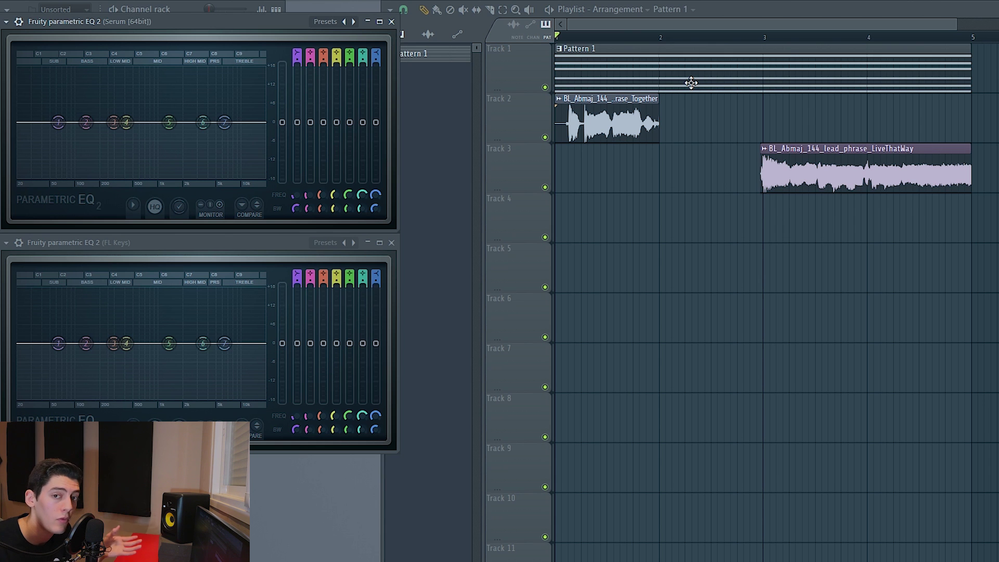
Reopen the vocal track's Fruity peak controller, reduce its peak volume, and play the arrangement
key(F9)
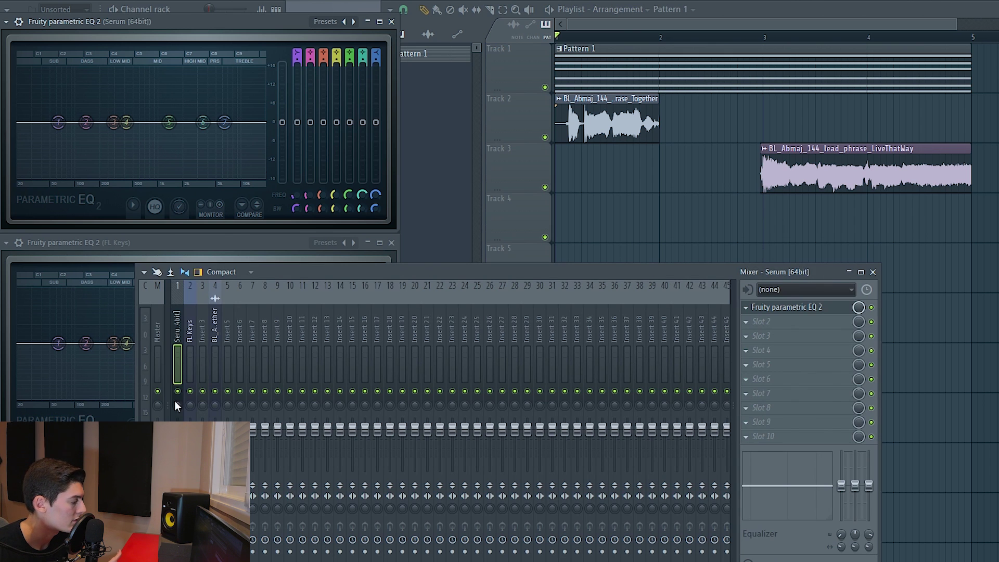
click(177, 333)
click(215, 328)
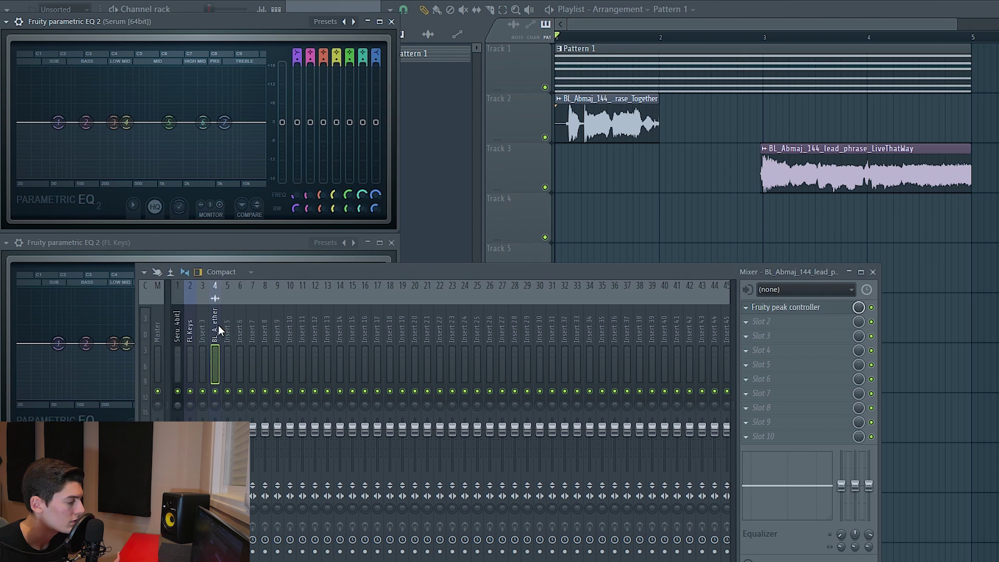
click(790, 308)
drag(915, 89, 915, 88)
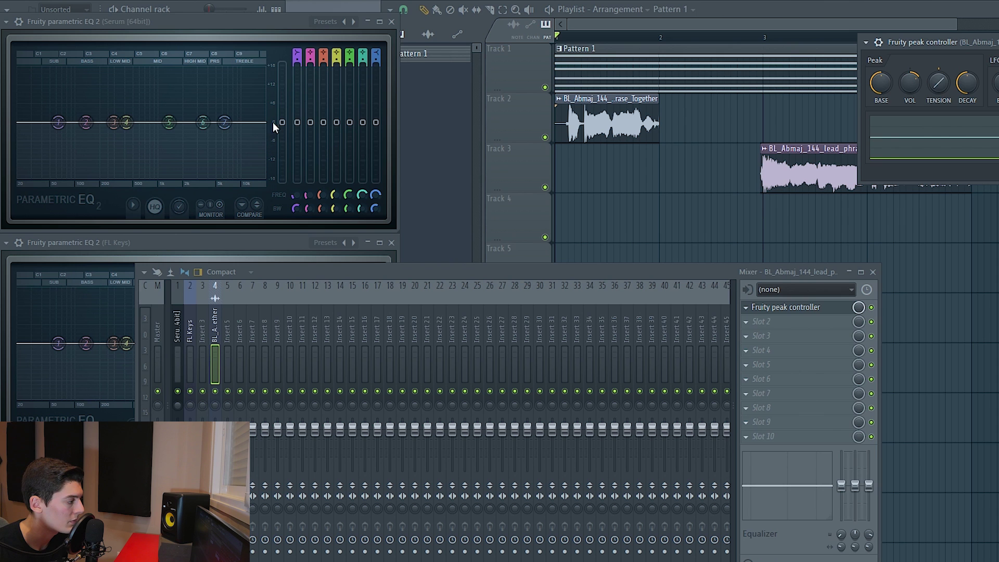
key(space)
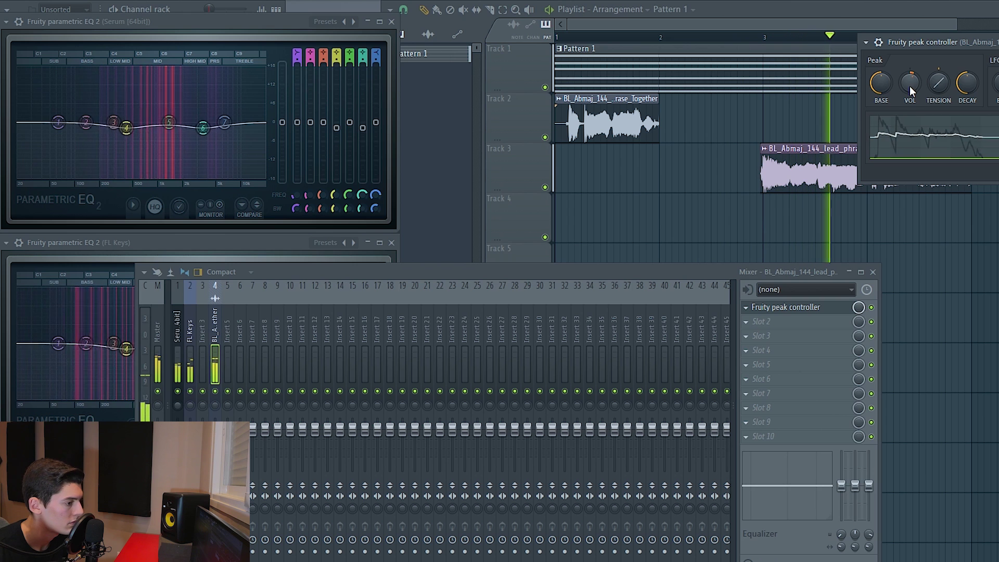
key(space)
Lower the mixer faders of the Serum, FL Keys and vocal tracks and play the new balance
drag(216, 442, 216, 436)
key(space)
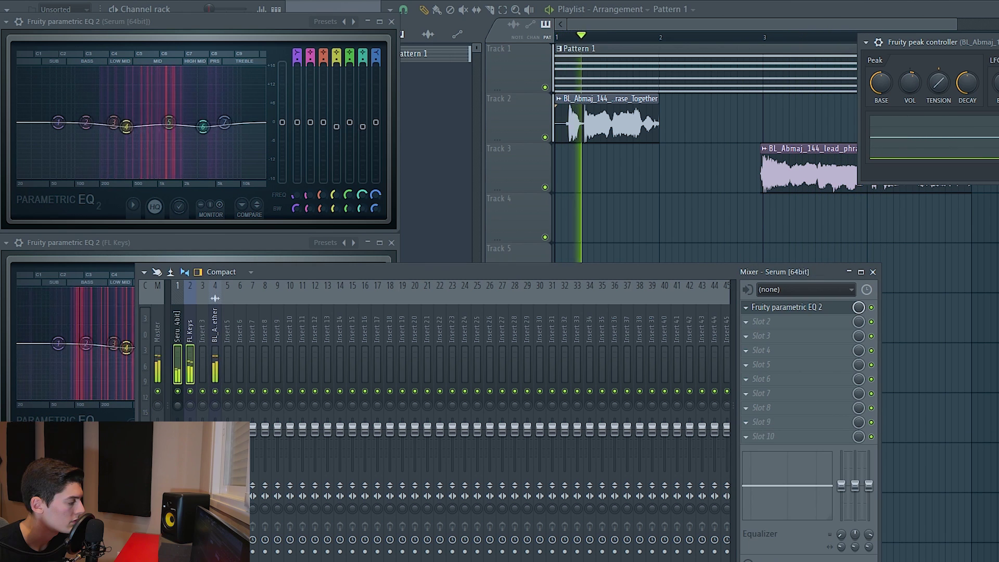
key(space)
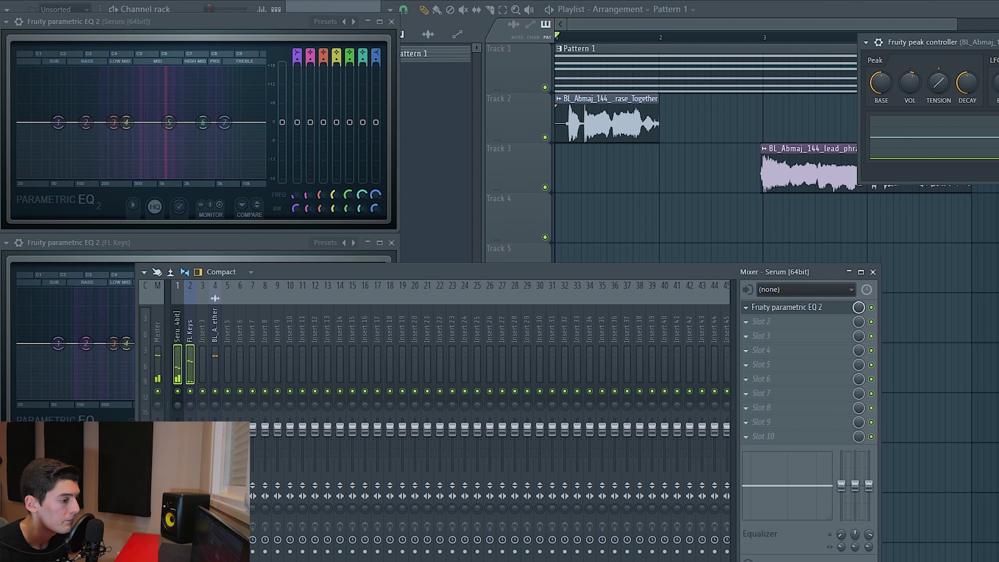
Move the peak controller and mixer windows aside and play the arrangement from bar 2
drag(958, 42, 951, 42)
drag(463, 272, 645, 256)
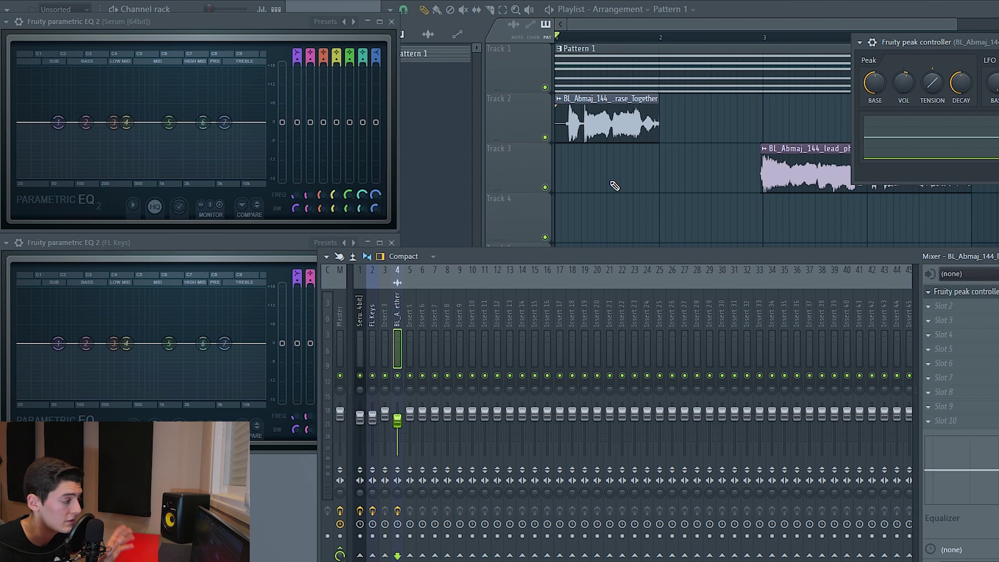
click(663, 47)
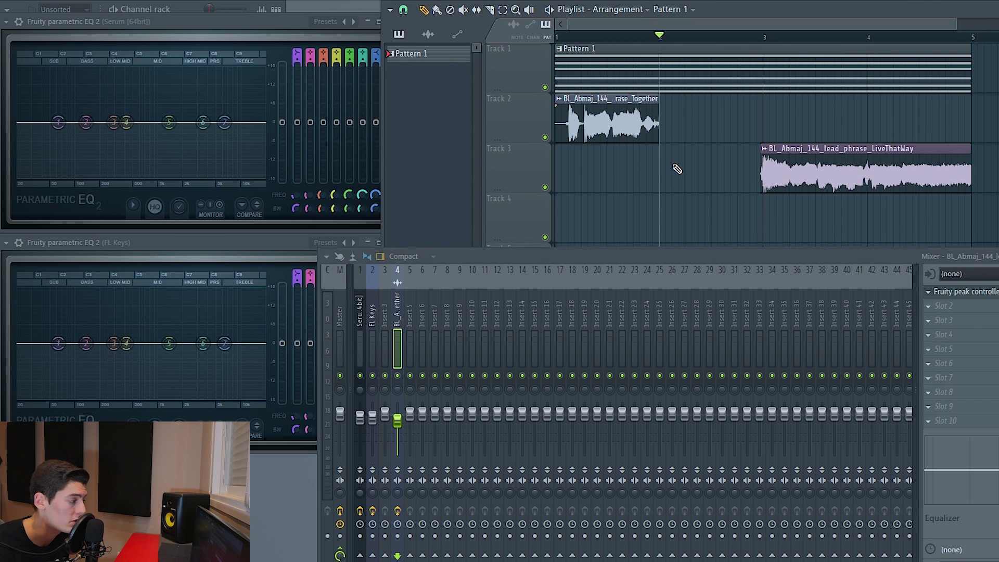
key(space)
key(space)
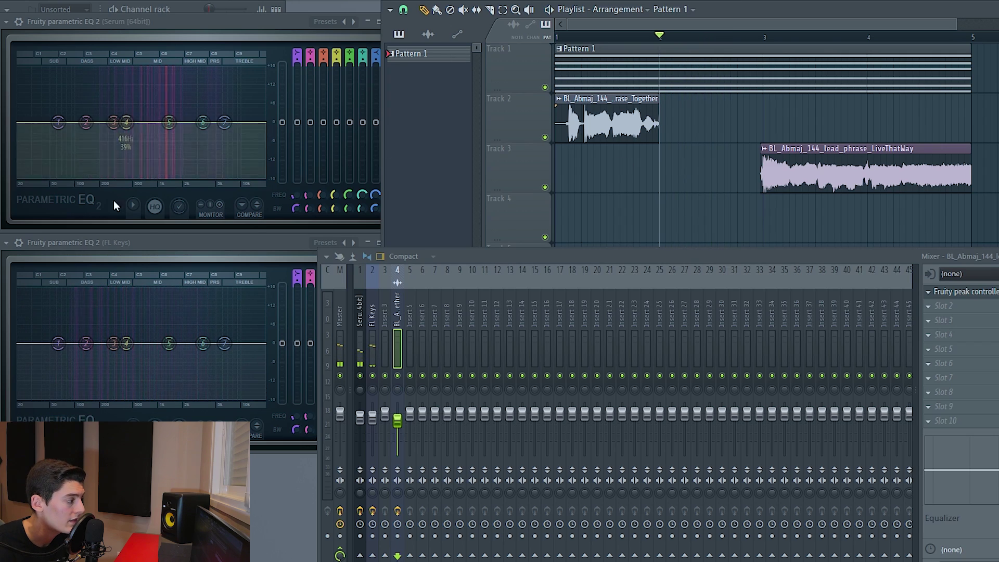